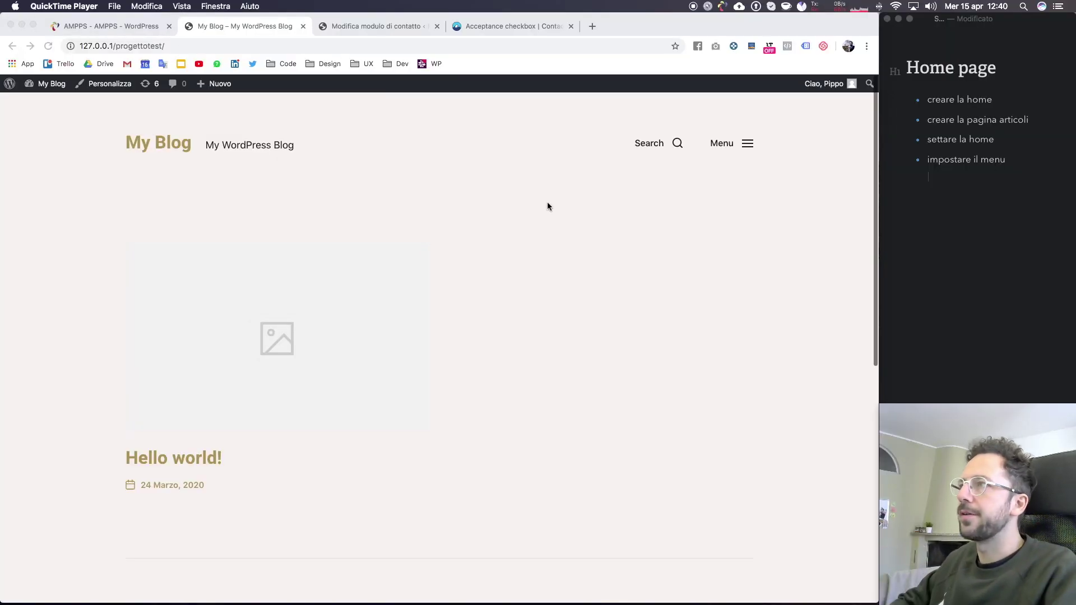
Go to the site's wp-admin URL in Chrome to reach the WordPress dashboard.
left_click(185, 45)
left_click(190, 44)
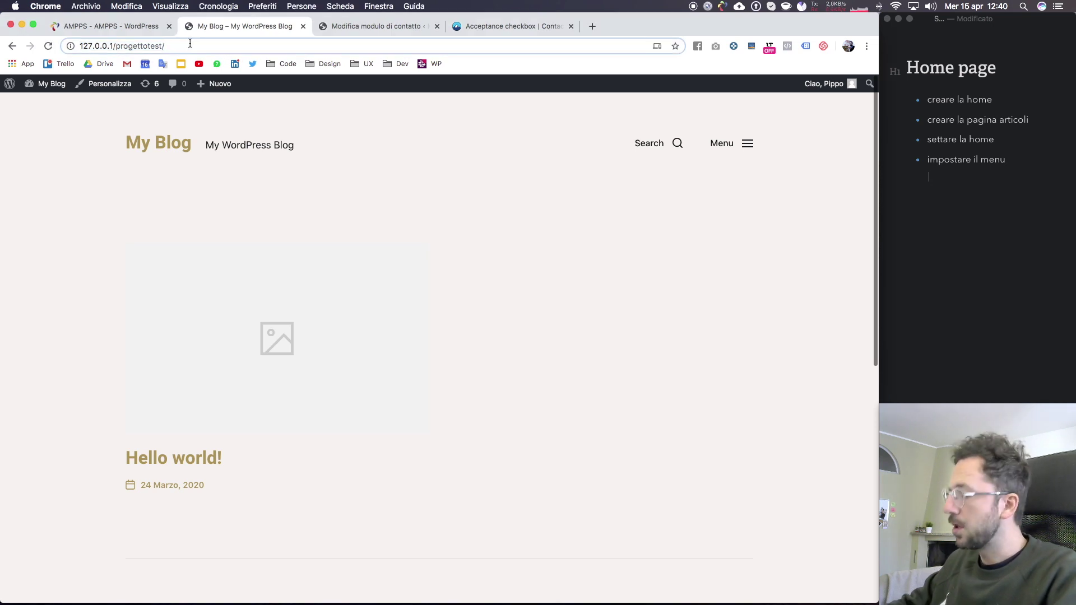
key("Return")
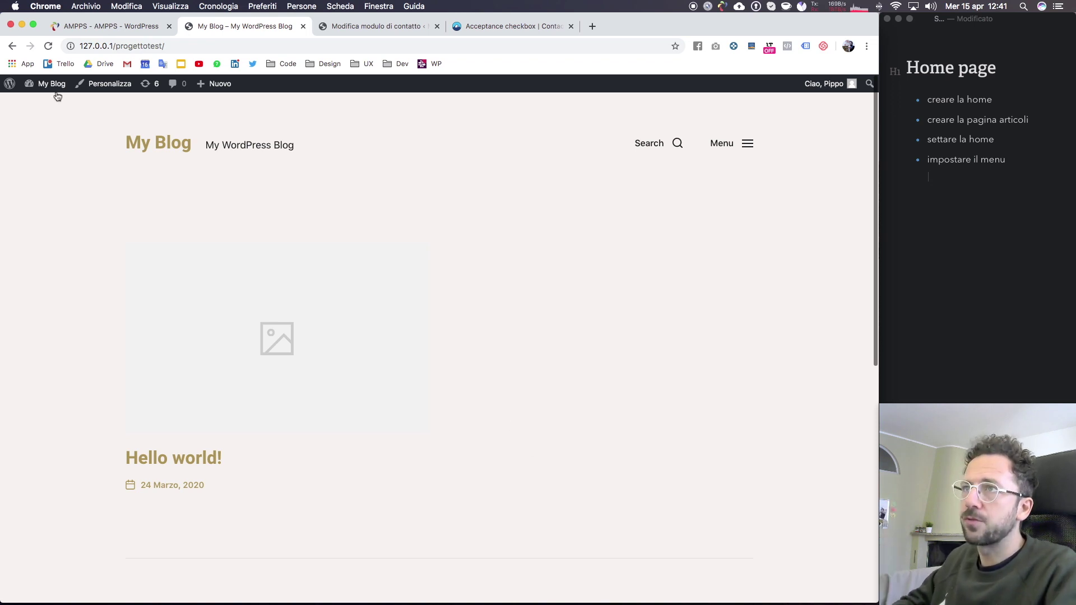
mouse_move(32, 212)
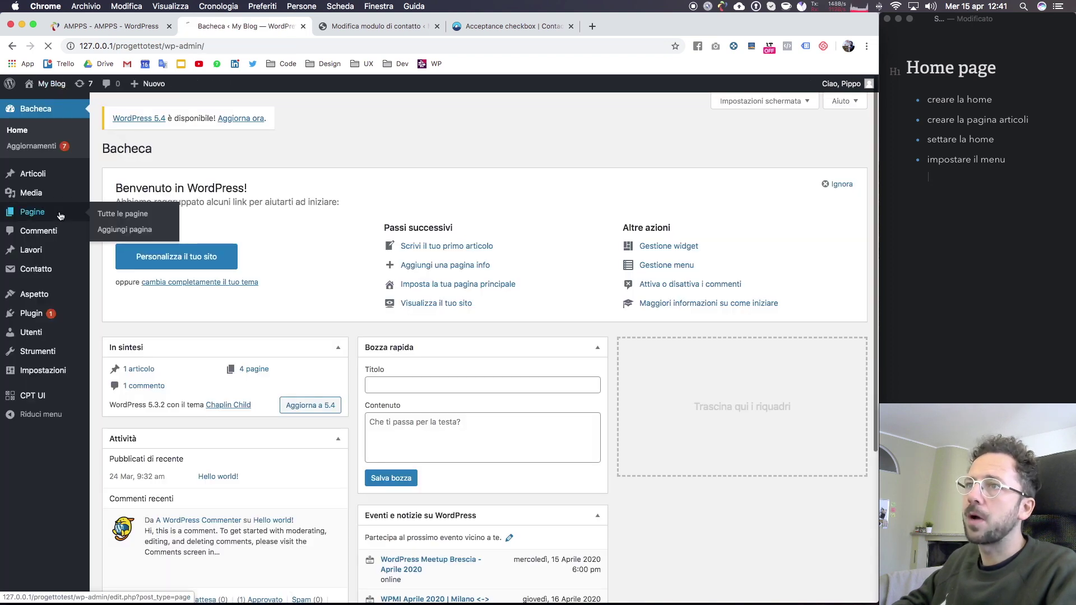
Start a new page titled 'Home Page'.
left_click(60, 216)
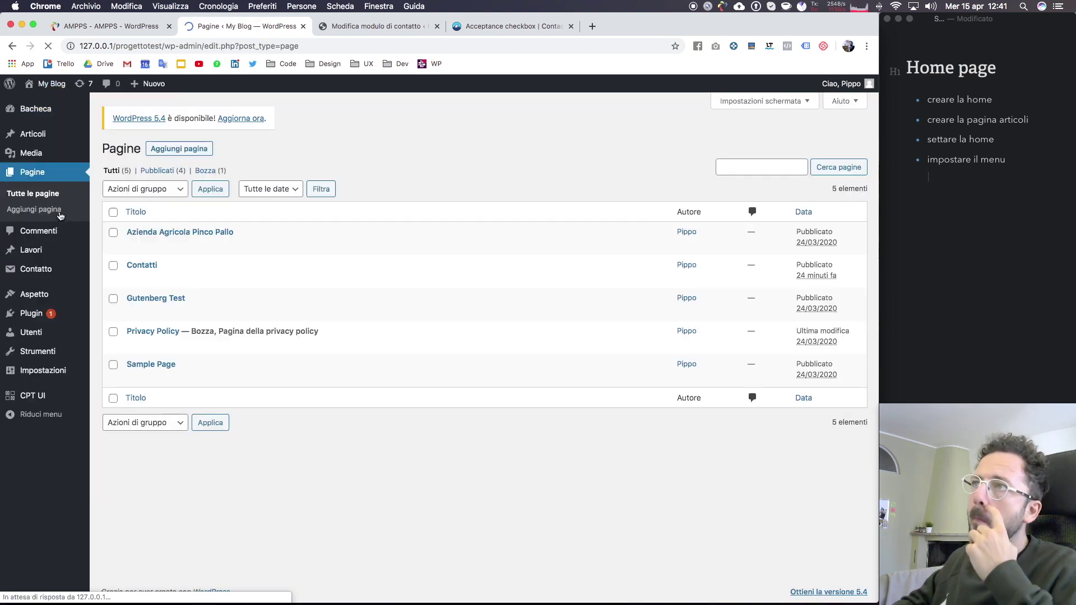
left_click(187, 155)
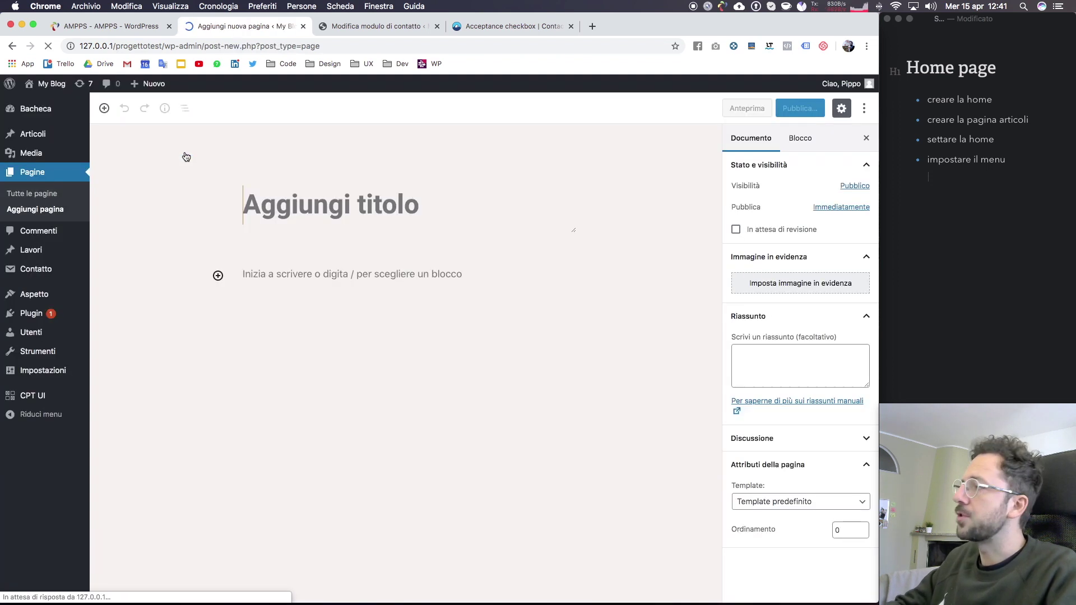
type("Home page")
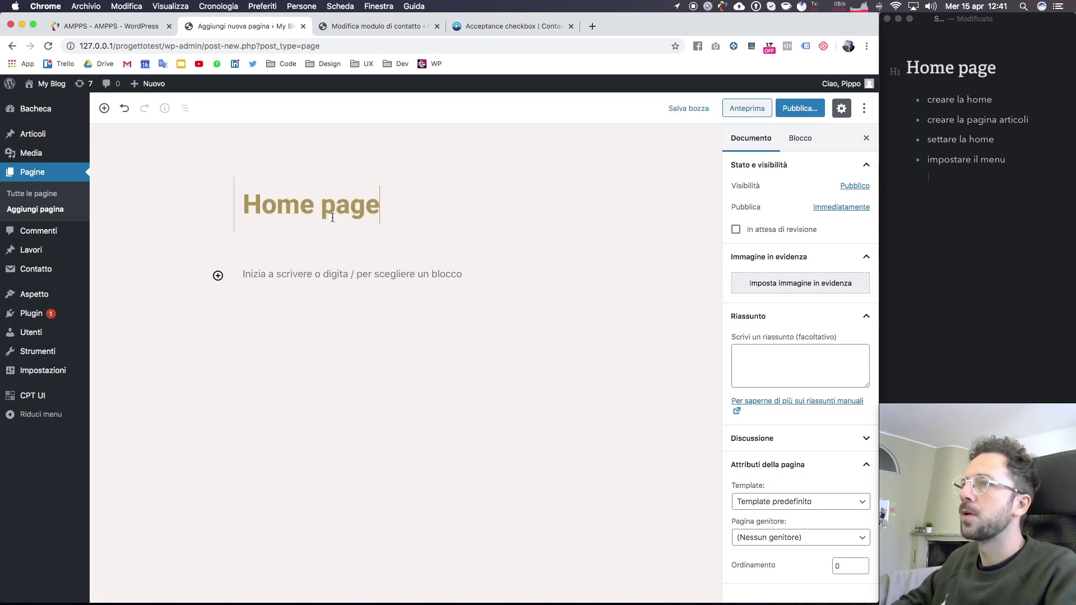
key("BackSpace")
type("P")
Add the excerpt 'benvenuto nella home del sito' and set cover.jpg as featured image.
left_click(768, 364)
type("benvenuto")
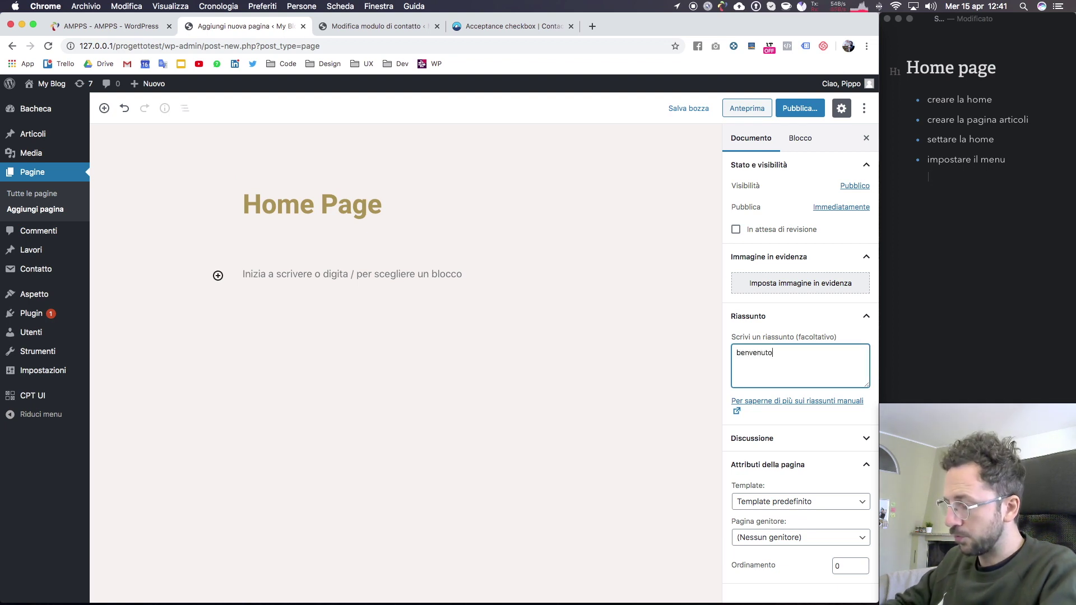
type("nella home del sito")
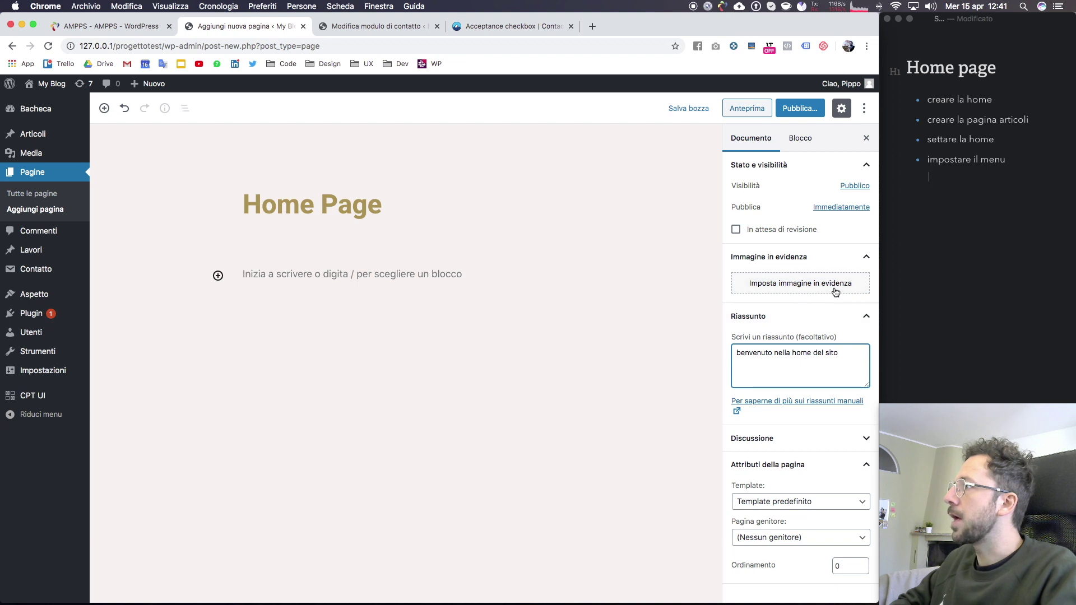
left_click(834, 287)
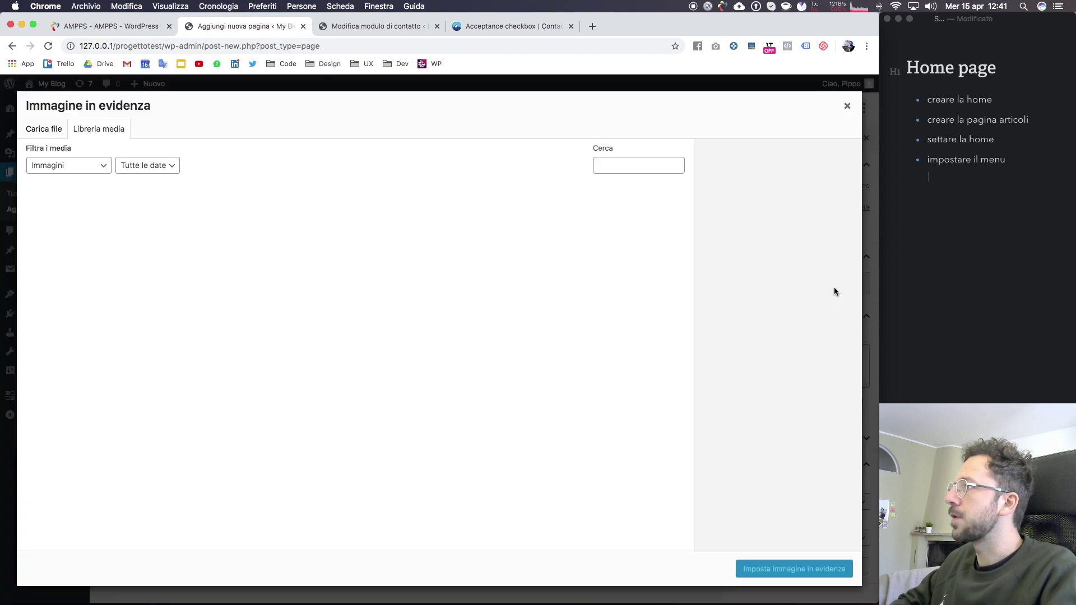
left_click(35, 236)
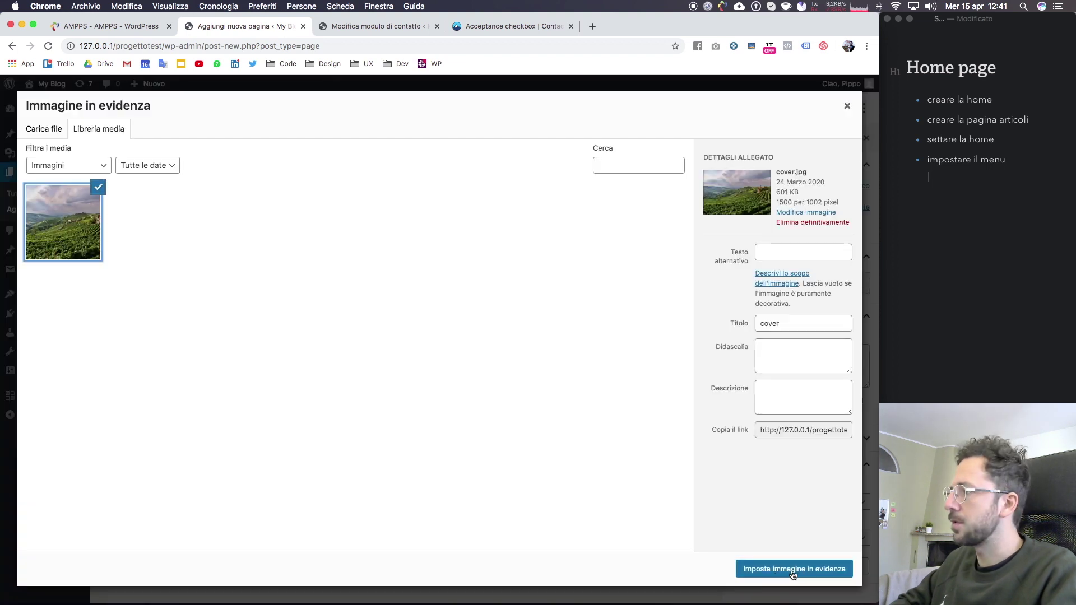
left_click(793, 570)
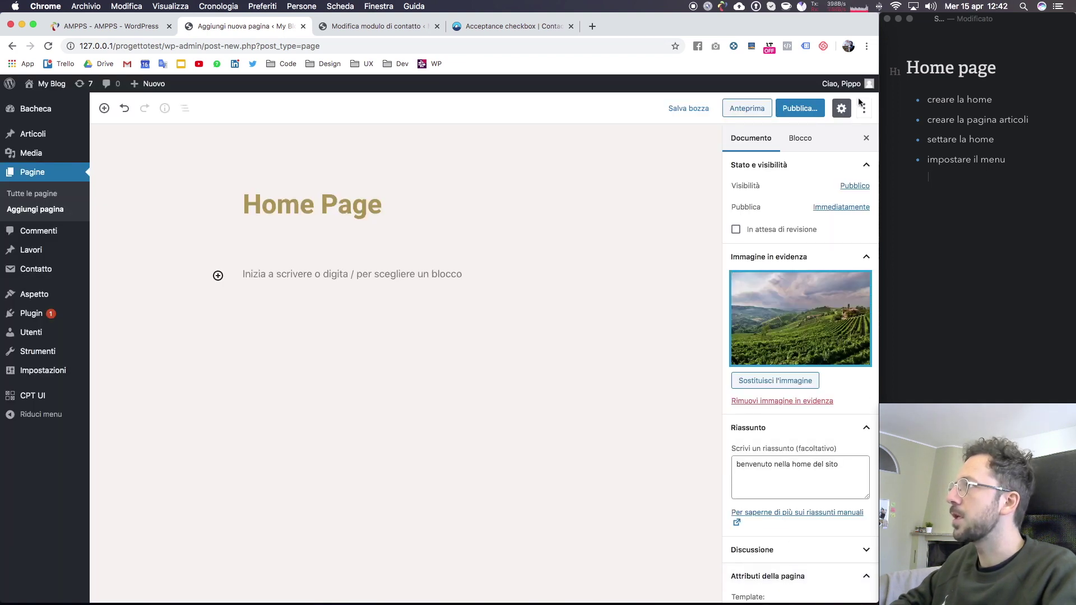
Publish the Home Page.
scroll(810, 204, "down", 3)
scroll(810, 204, "up", 3)
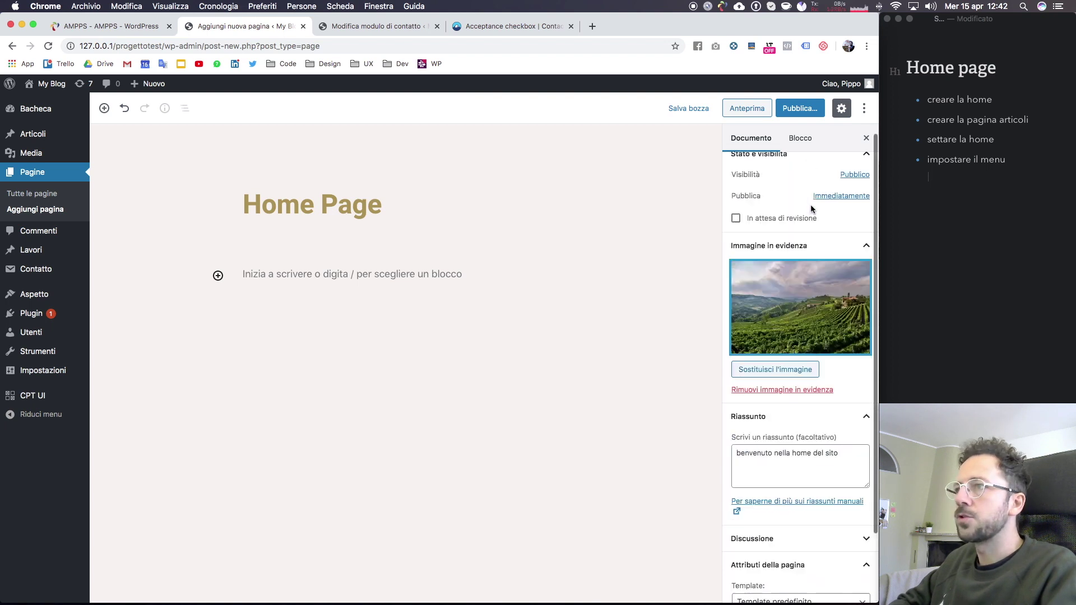
left_click(255, 271)
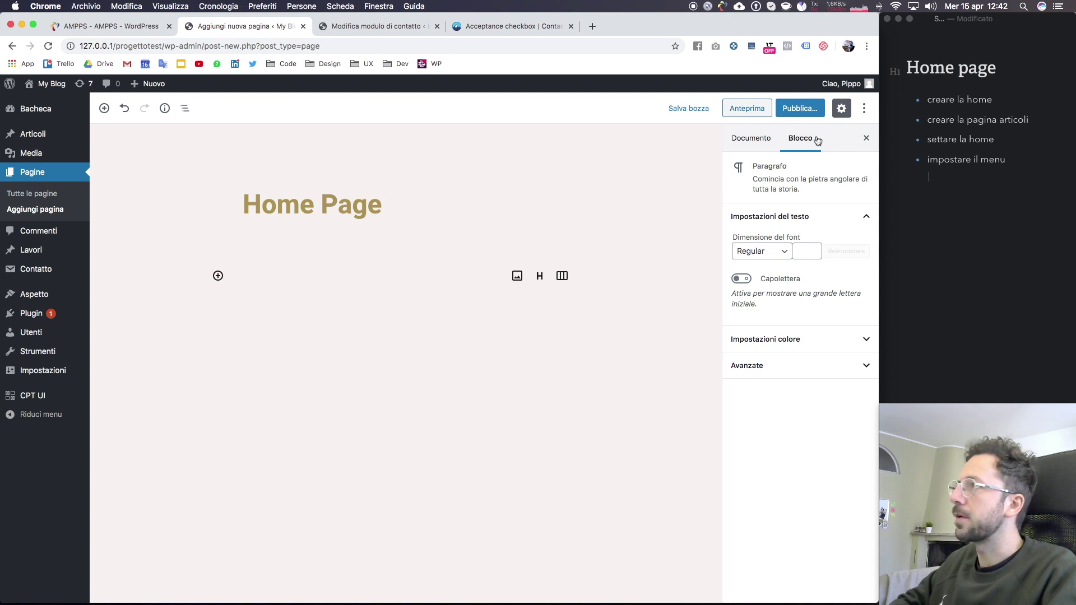
left_click(807, 108)
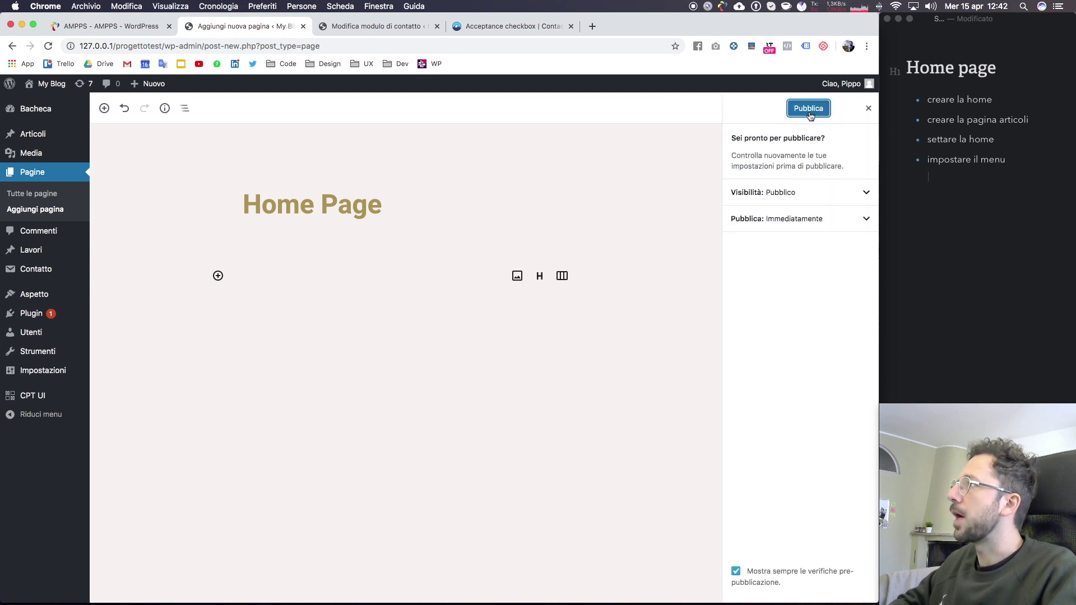
left_click(810, 115)
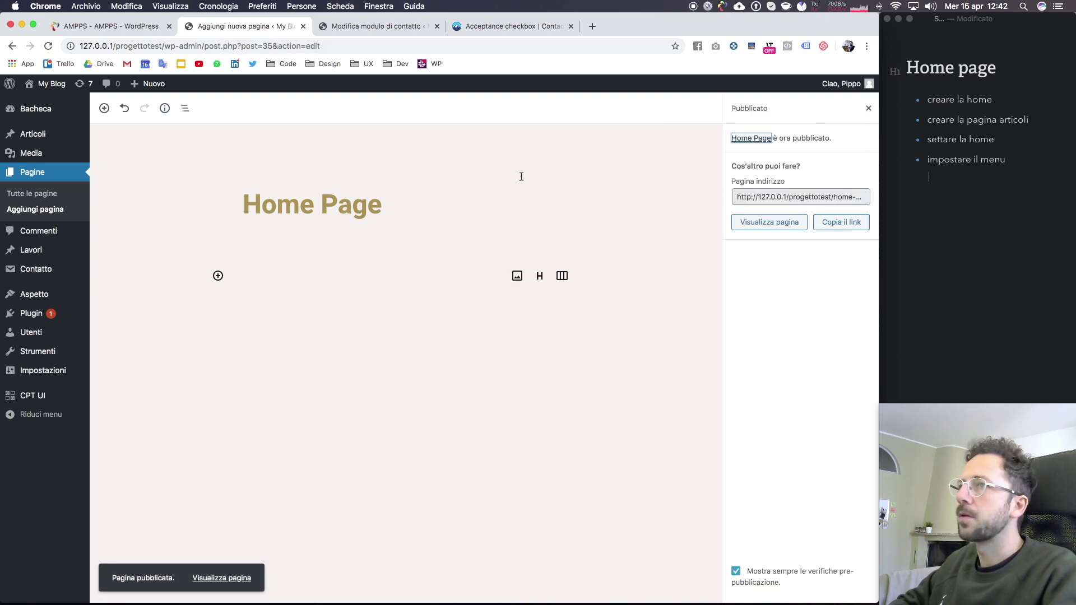
Start another new page titled 'News'.
left_click(53, 216)
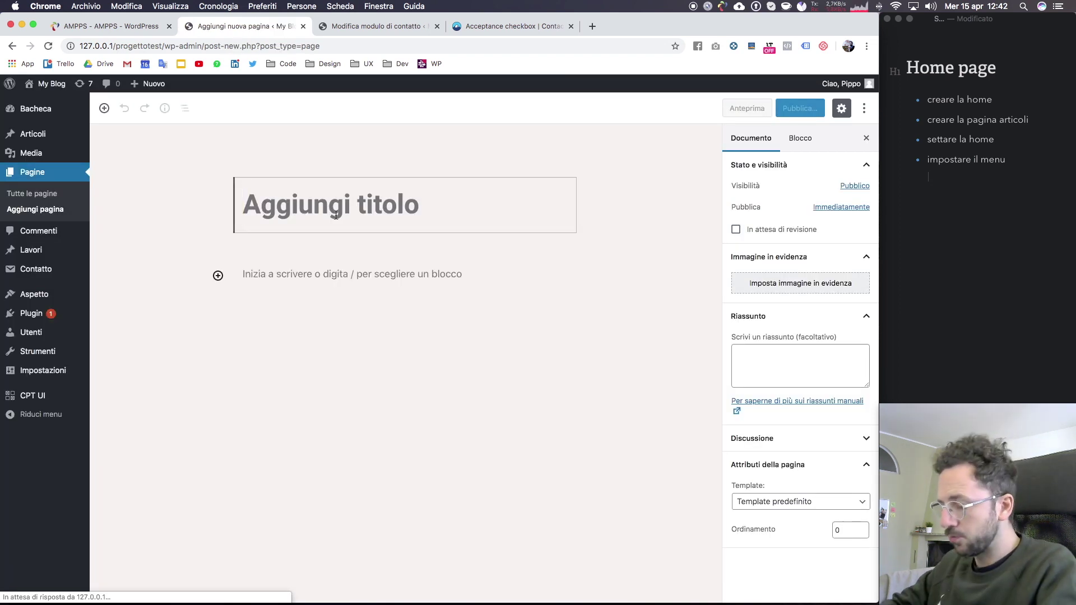
type("news")
left_click(243, 205)
key("Delete")
type("News")
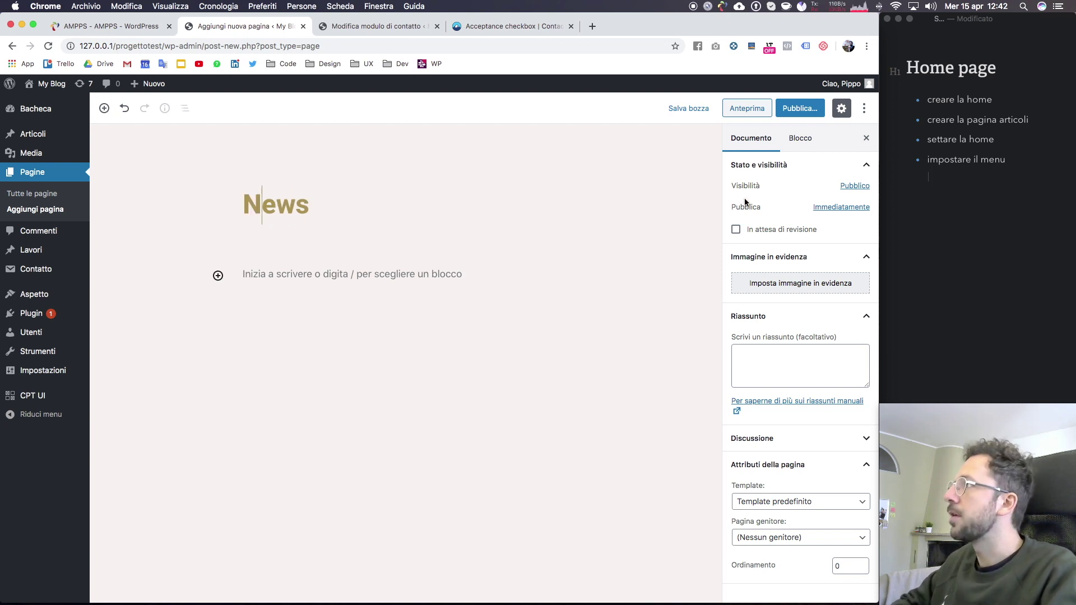
Publish the News page and return to the pages list.
left_click(801, 109)
left_click(801, 111)
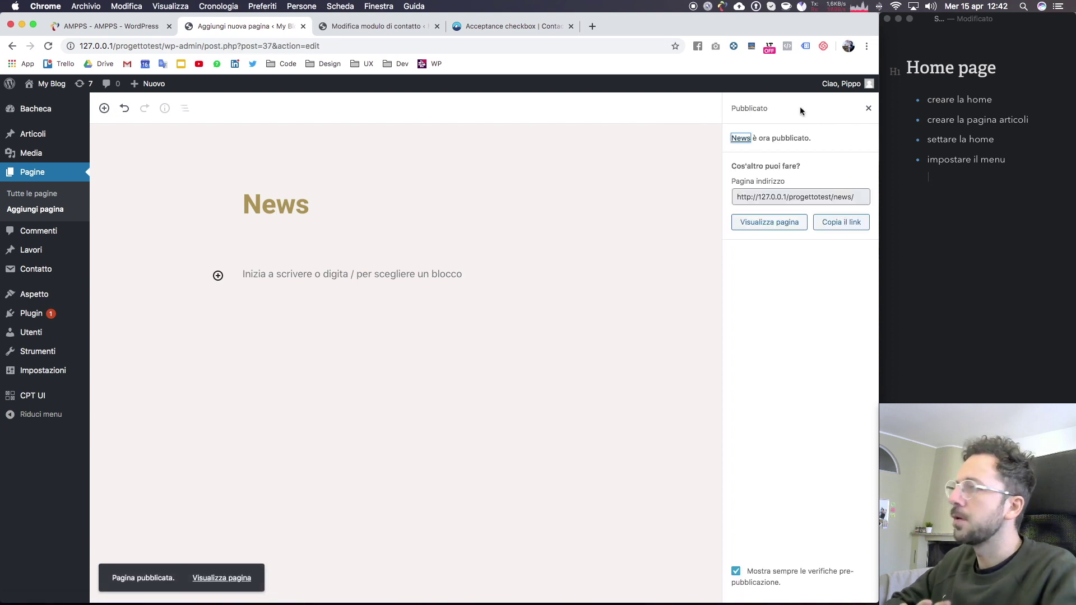
left_click(65, 174)
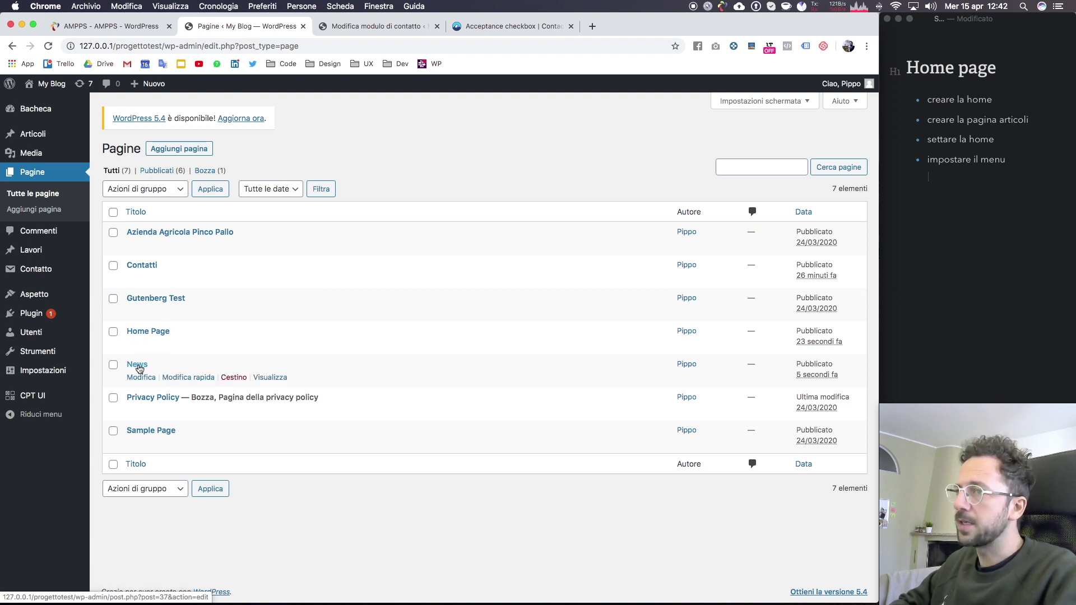
mouse_move(42, 370)
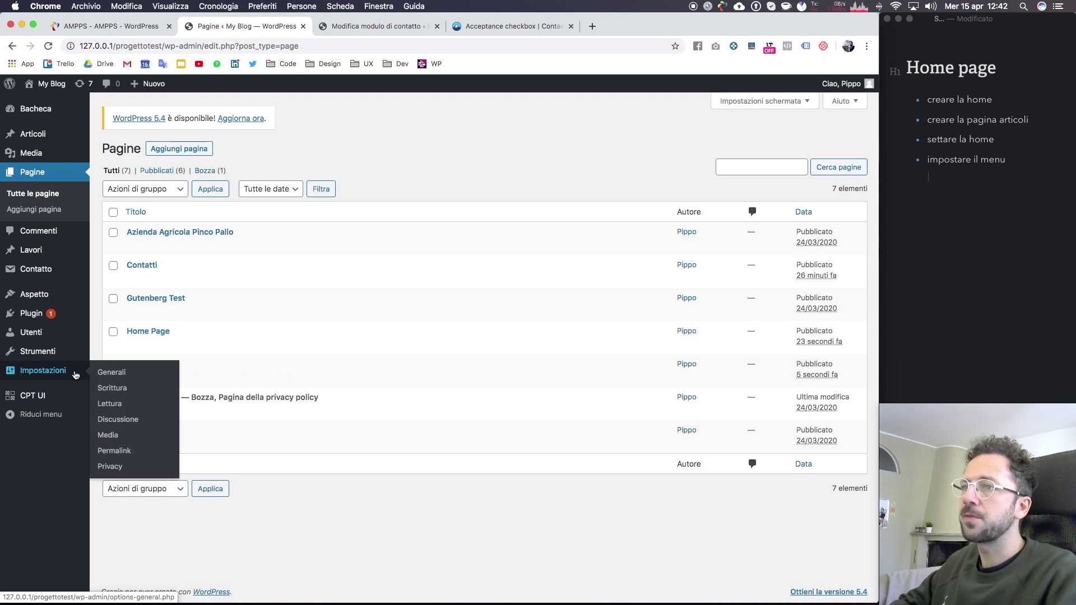
In Reading settings, use a static homepage: Home Page, with News as posts page, and save.
left_click(123, 404)
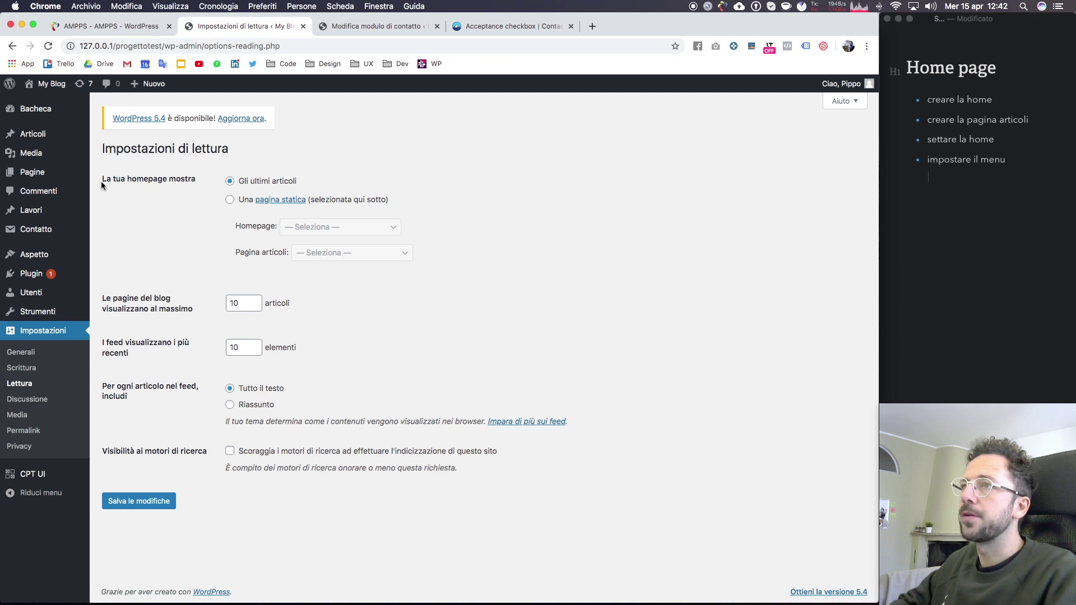
left_click(230, 200)
left_click(355, 223)
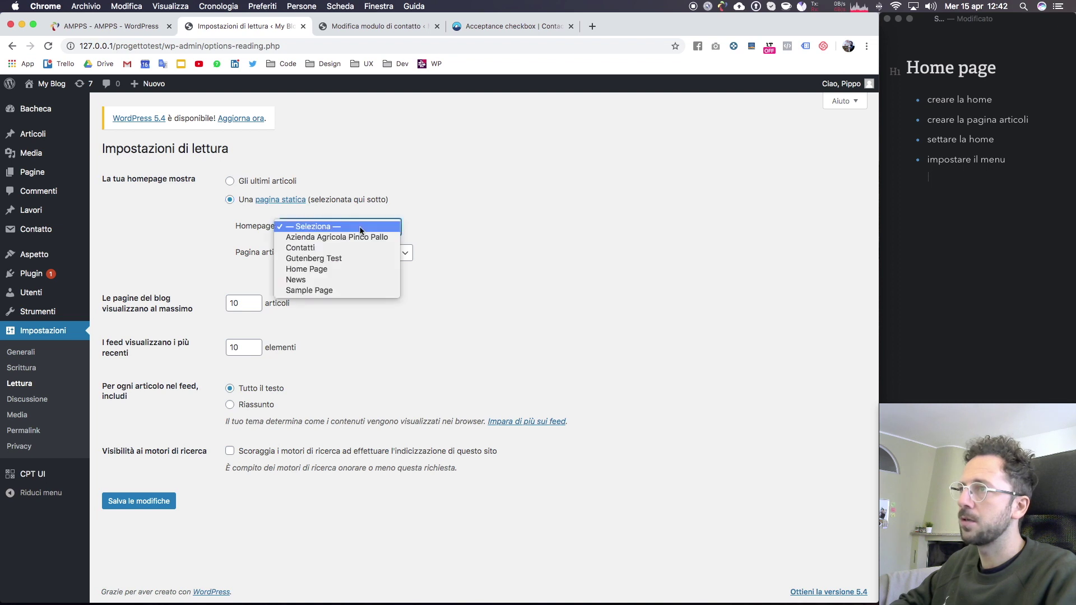
left_click(348, 269)
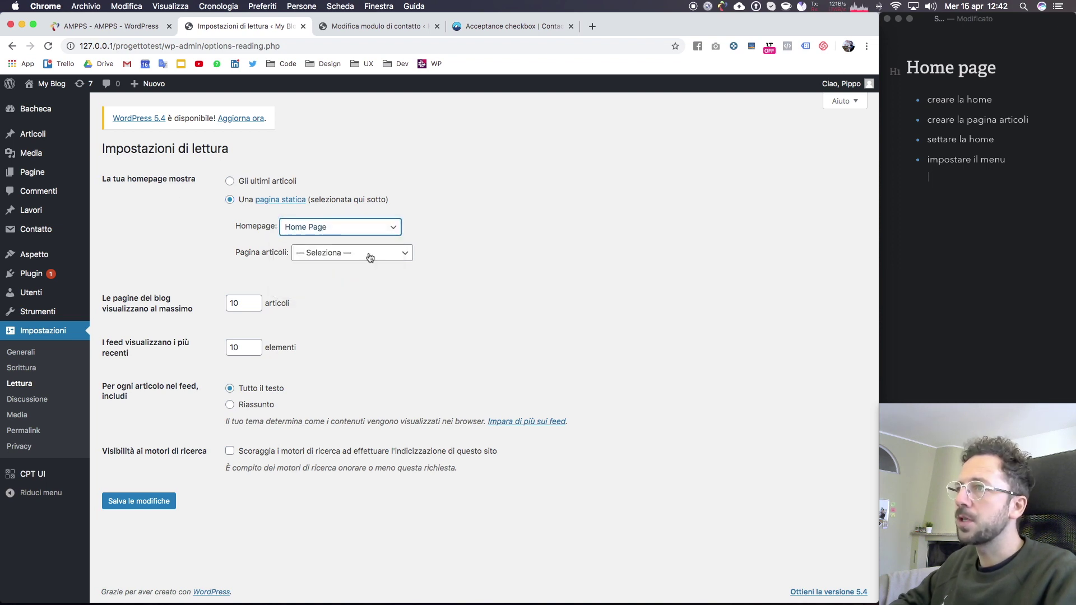
left_click(369, 257)
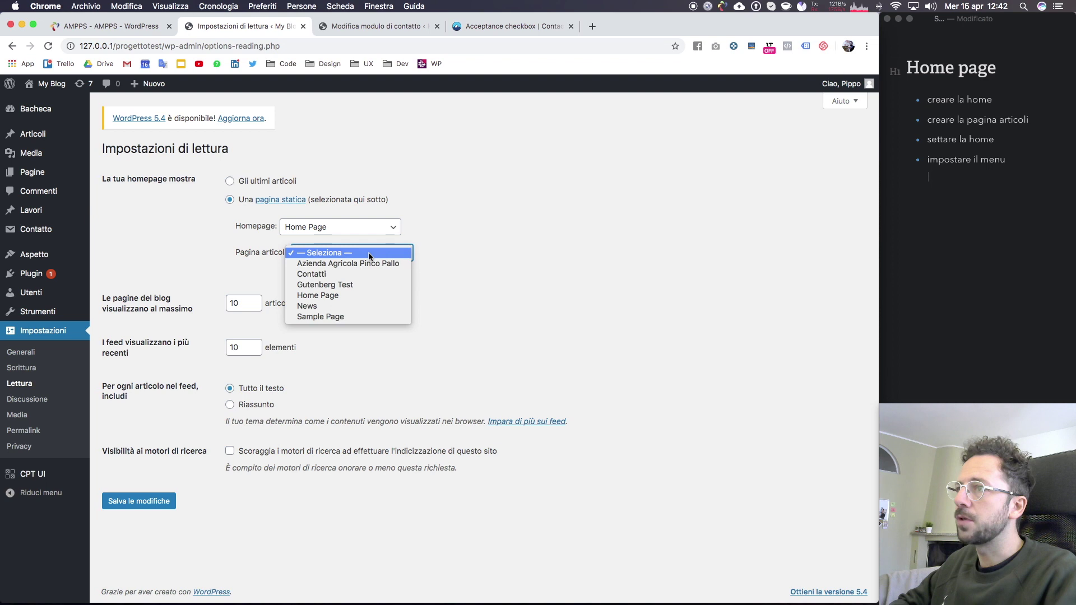
left_click(321, 307)
left_click(139, 501)
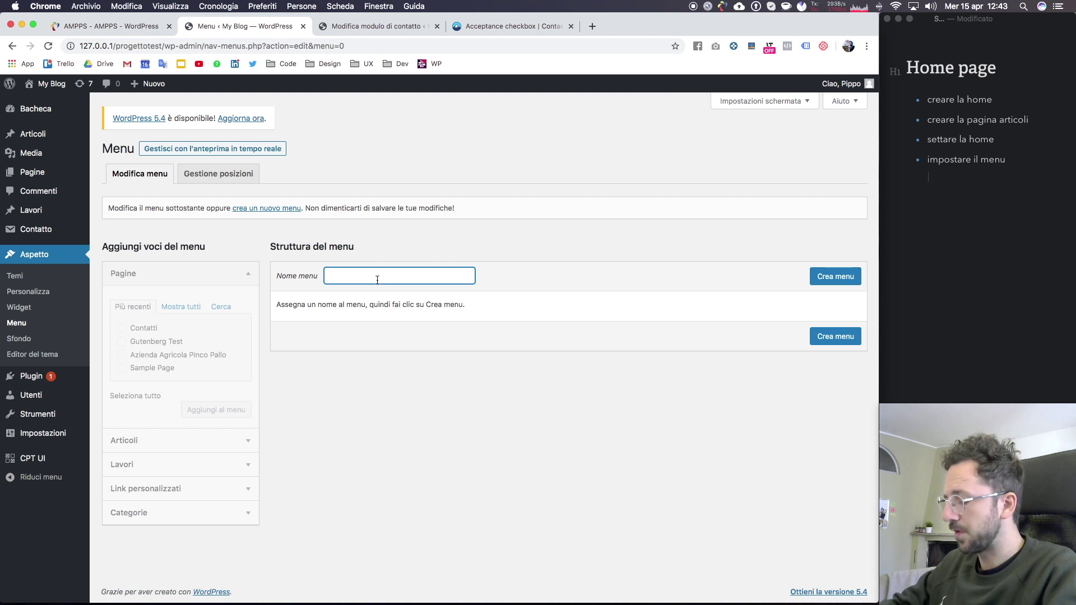
Name the new menu 'main menu 2' and create it.
type("ma")
type("mai")
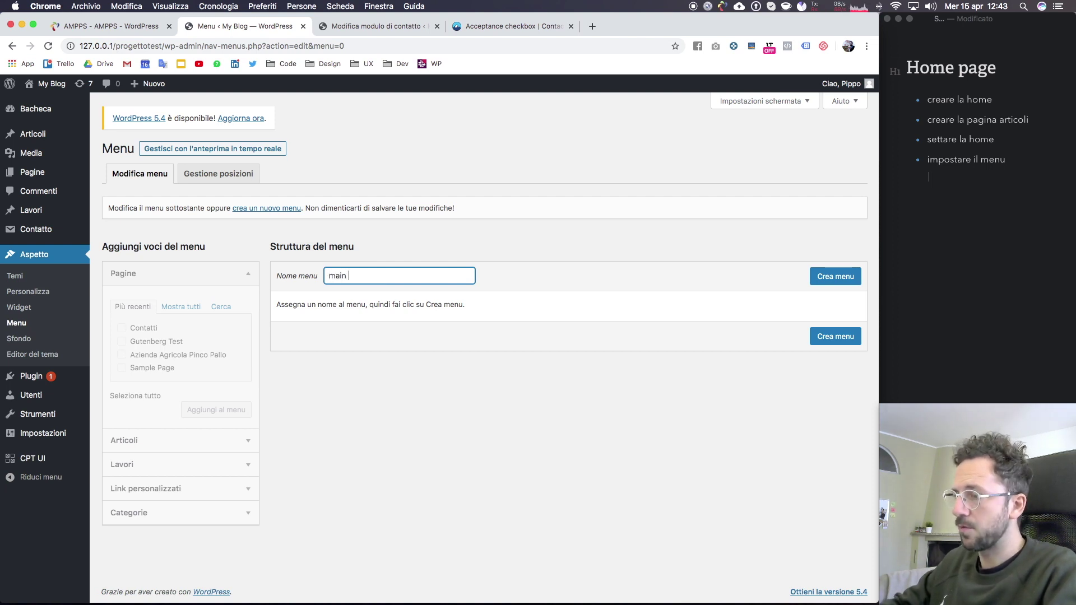
type("enu 2")
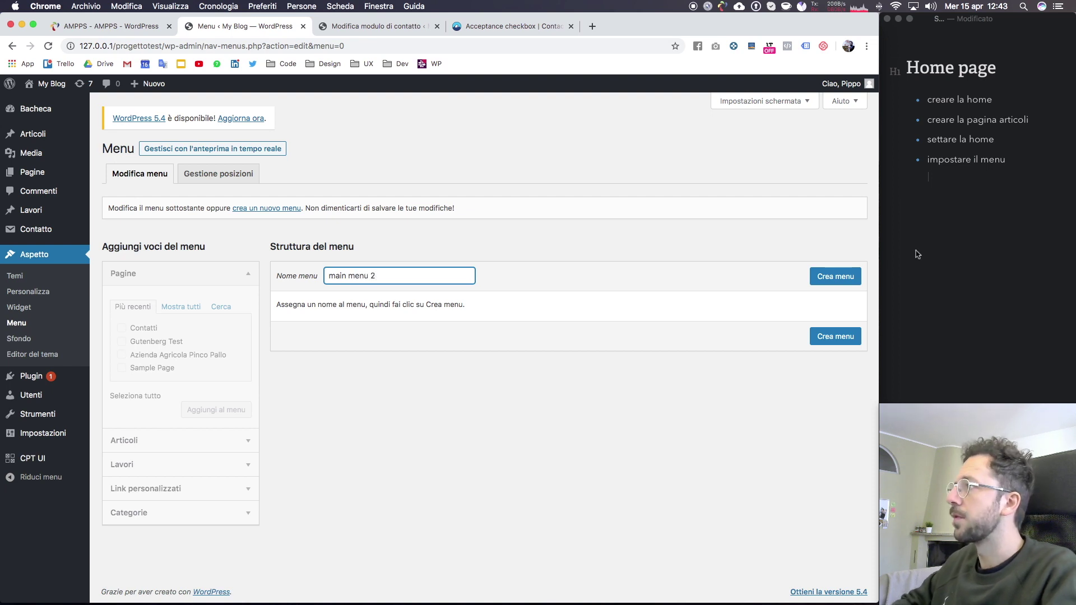
left_click(835, 278)
left_click(835, 278)
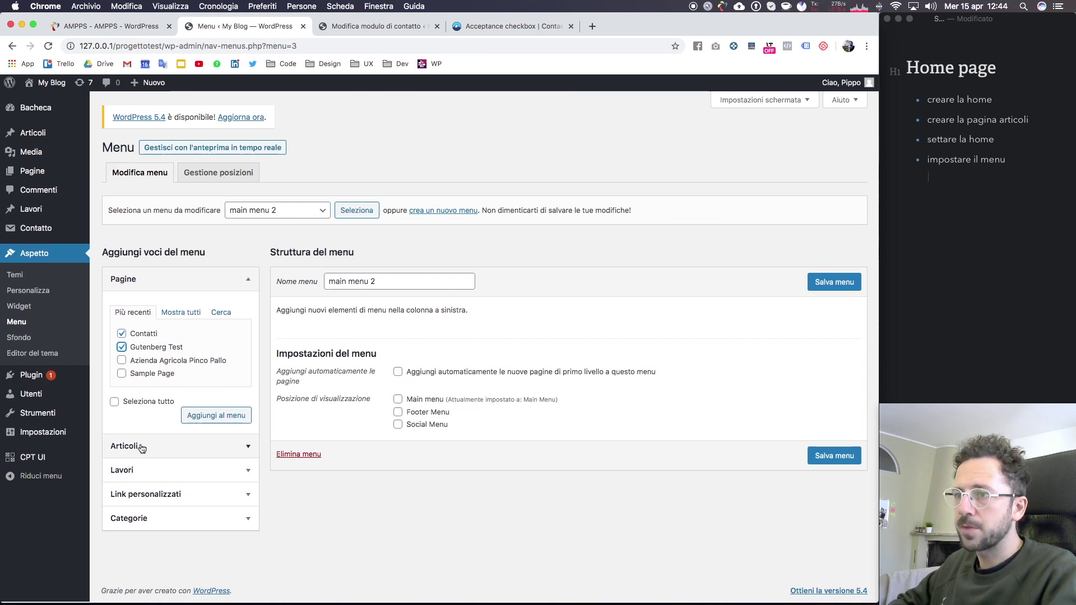
Add Contatti, Gutenberg Test, Home Page and News to the menu, assigned to the main location.
left_click(227, 419)
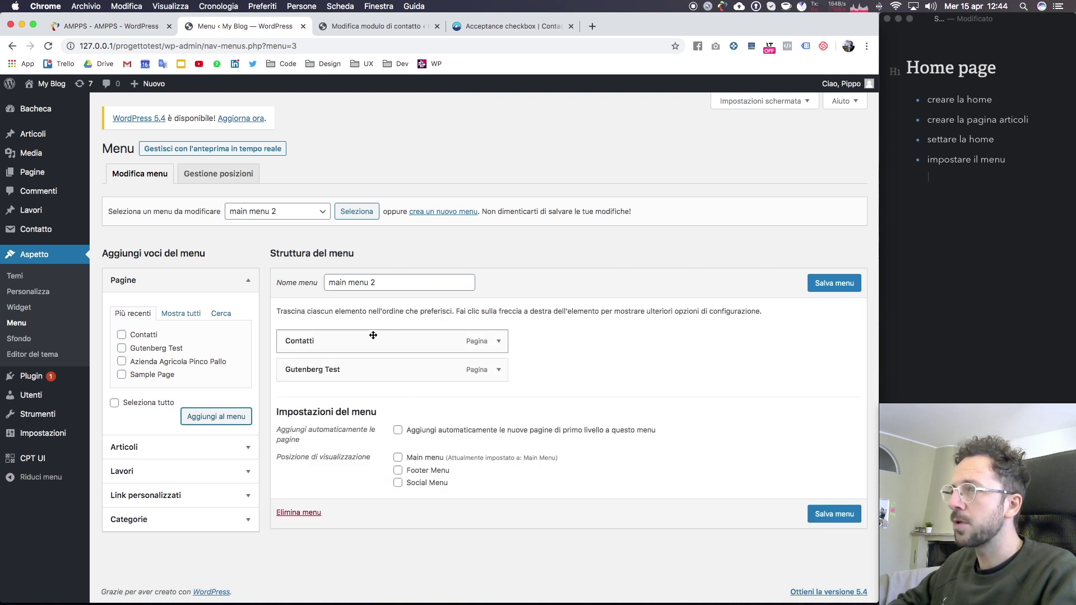
left_click(398, 459)
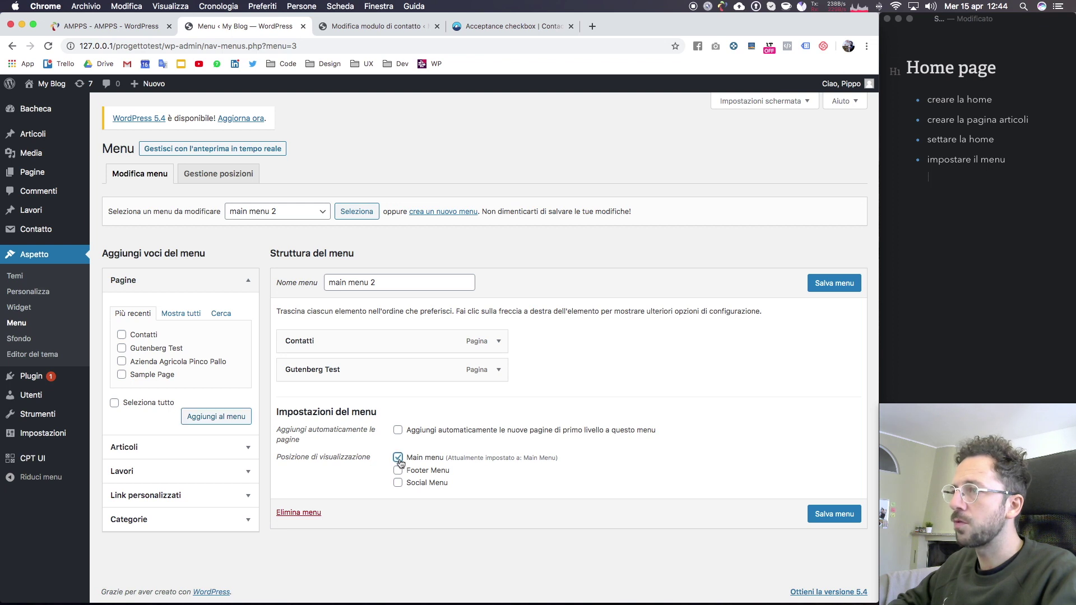
left_click(192, 315)
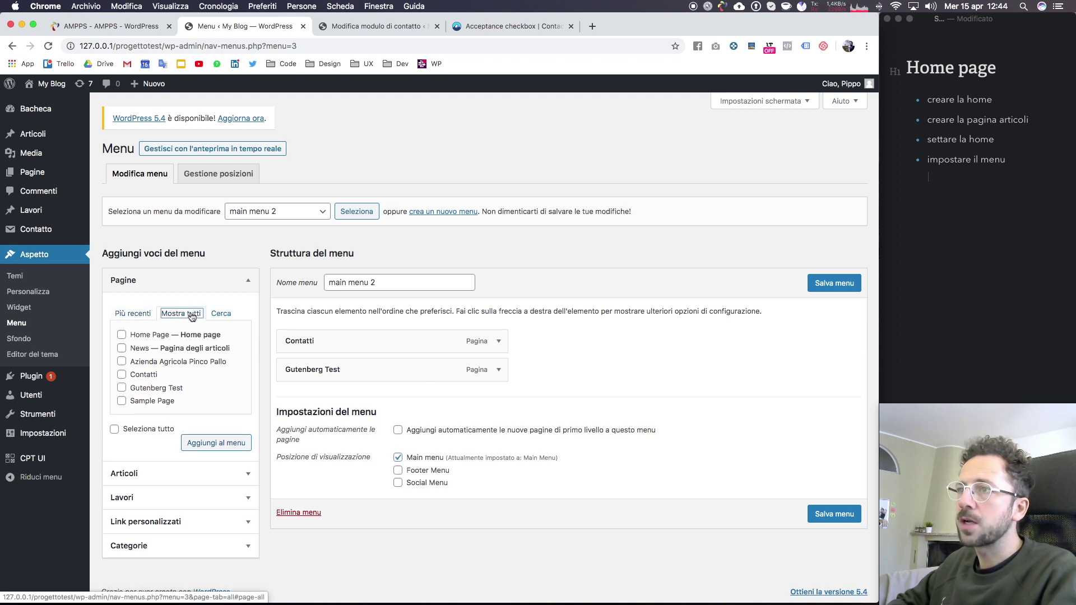
left_click(122, 336)
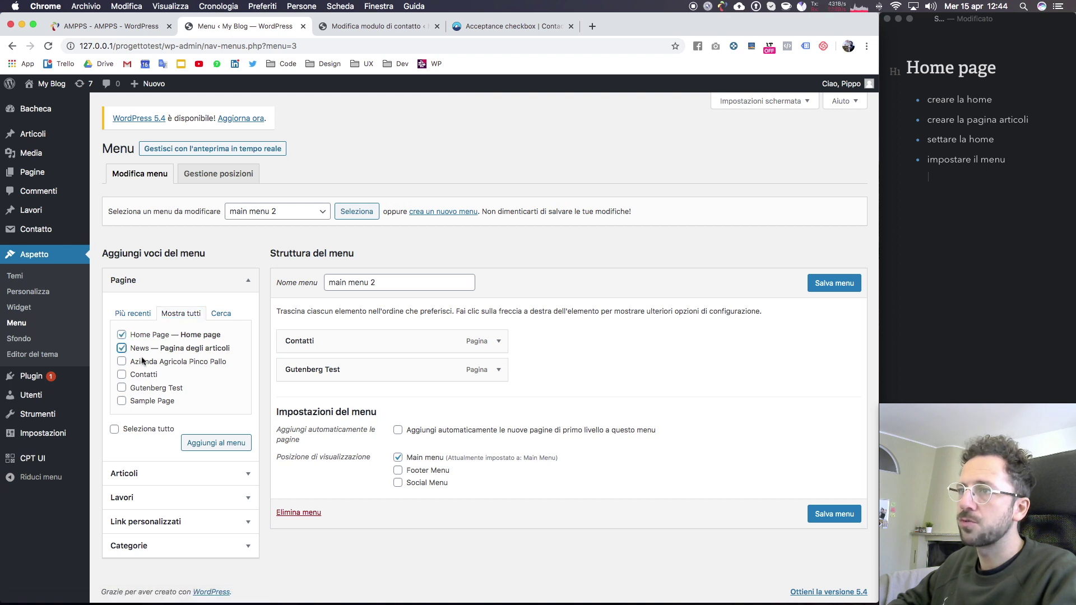
left_click(219, 444)
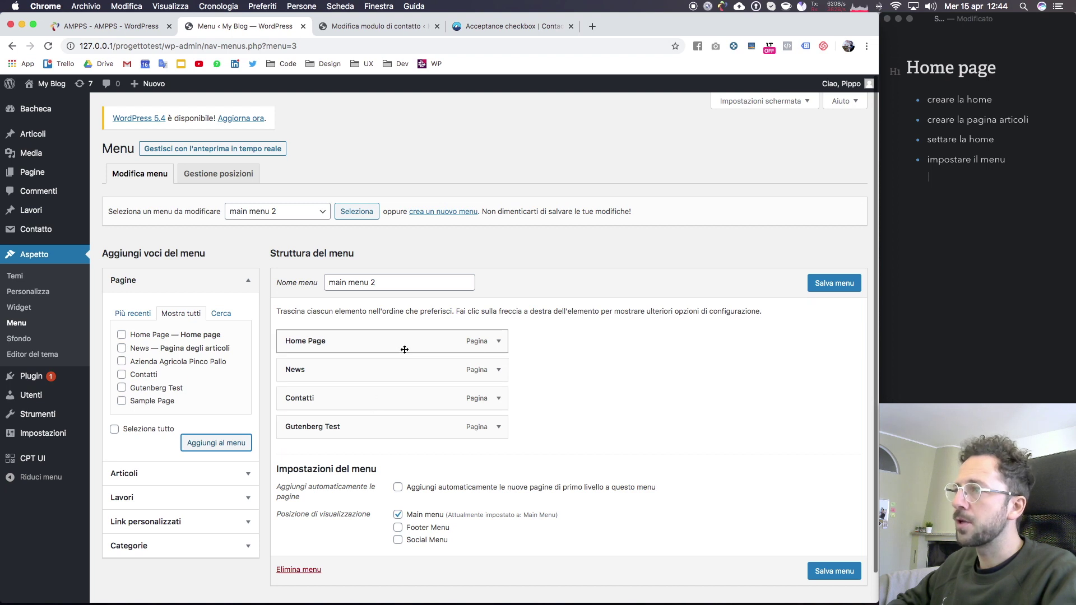
Relabel the Home Page item as 'Home' and move Gutenberg Test directly below it.
left_click(499, 342)
left_click(369, 379)
key("BackSpace")
key("BackSpace")
left_click(553, 399)
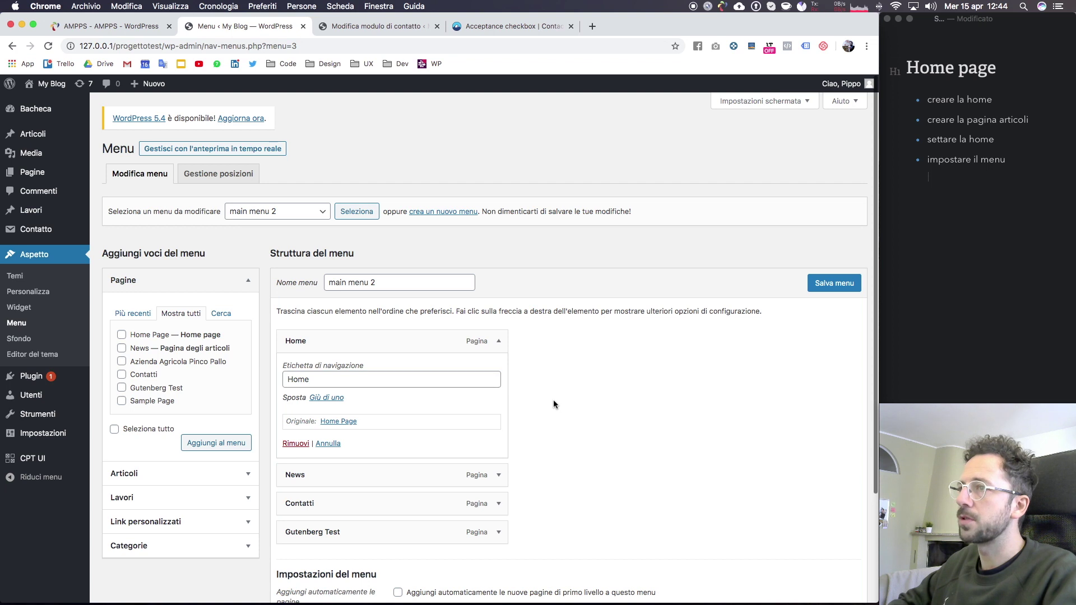
left_click(498, 341)
mouse_move(372, 426)
left_mouse_down()
mouse_move(377, 360)
mouse_move(372, 369)
left_mouse_up()
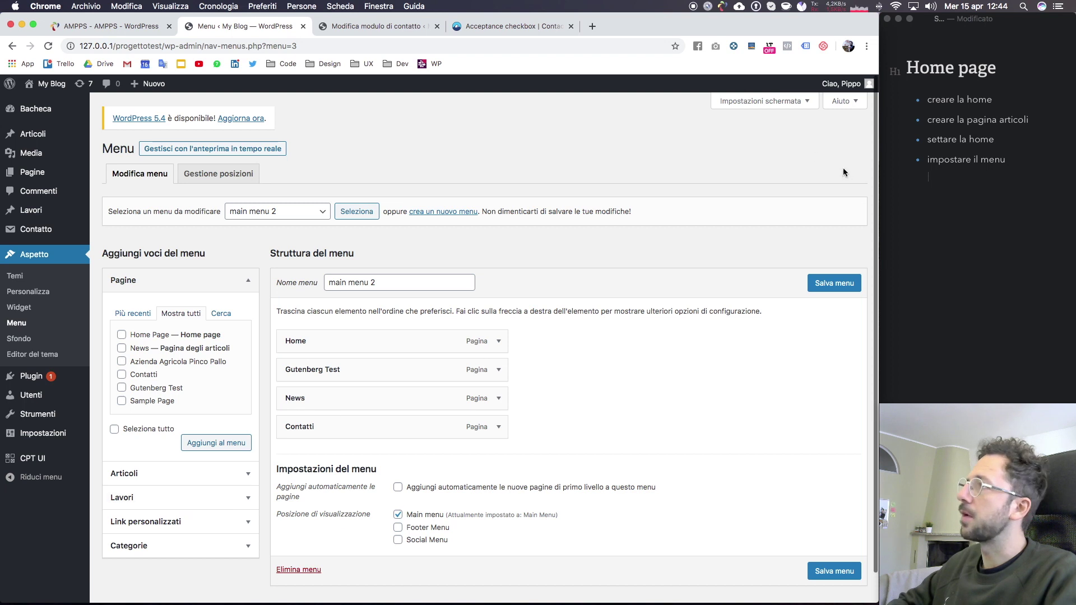
Enable the Lavori box in the menu Screen Options.
left_click(807, 102)
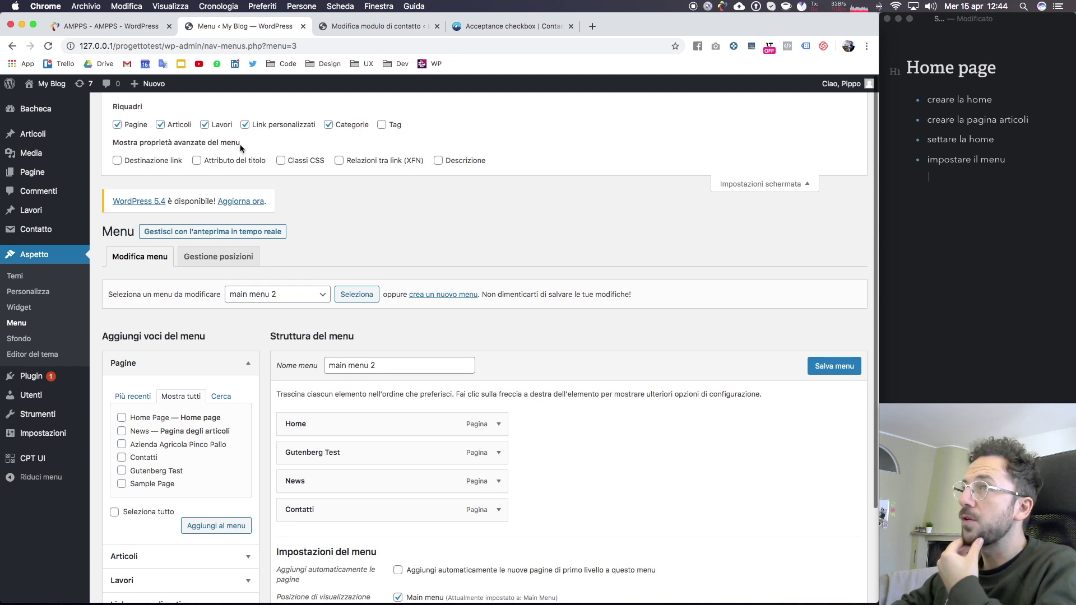
left_click(205, 125)
left_click(205, 125)
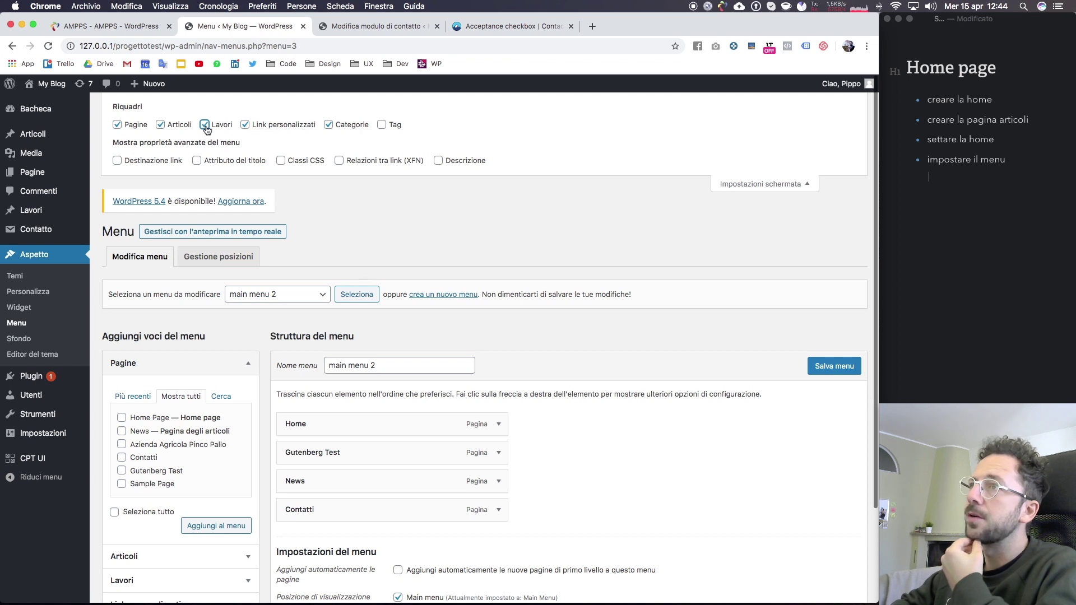
left_click(805, 184)
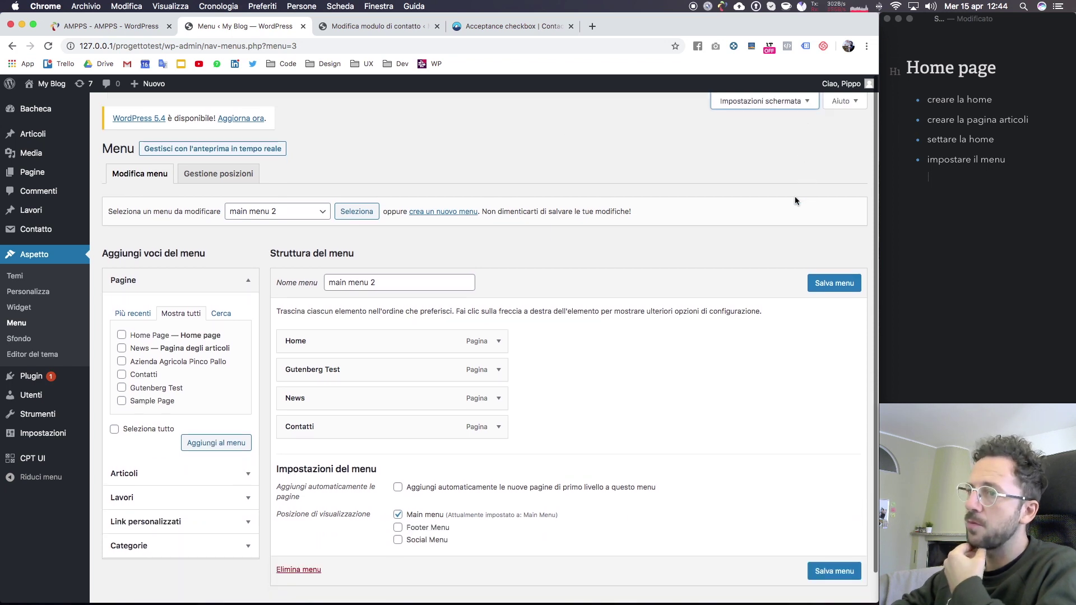
Add Tutto Lavori to the menu and place it third, after Gutenberg Test.
left_click(190, 500)
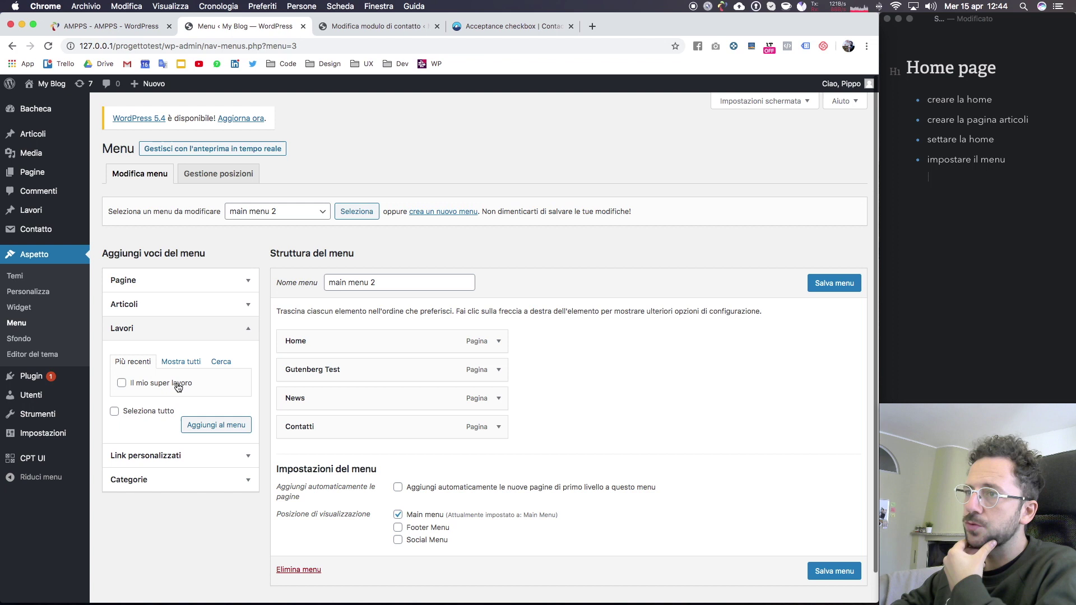
left_click(181, 361)
left_click(122, 384)
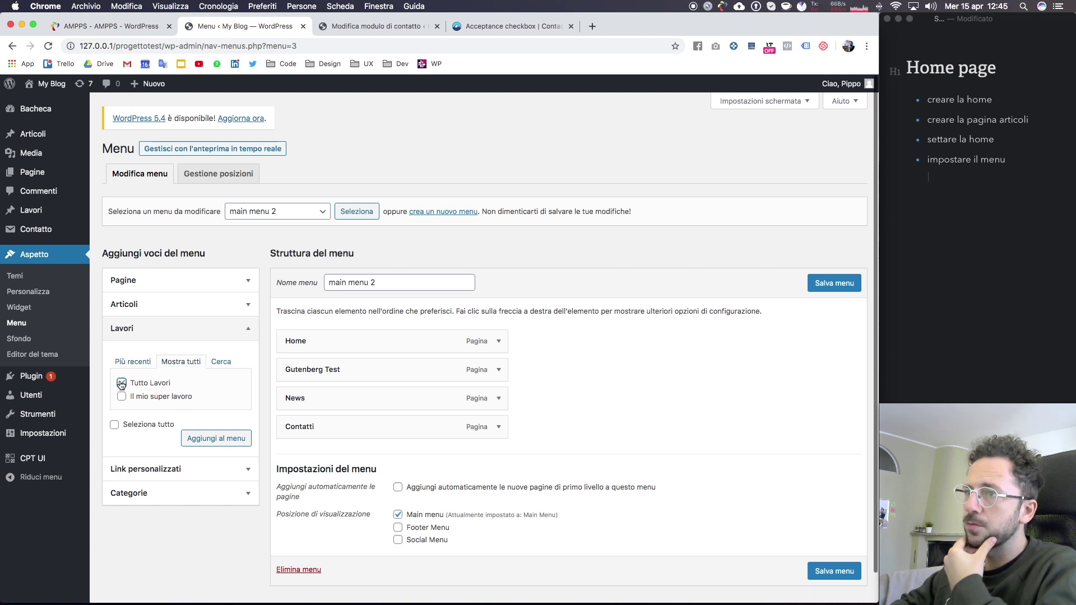
left_click(227, 440)
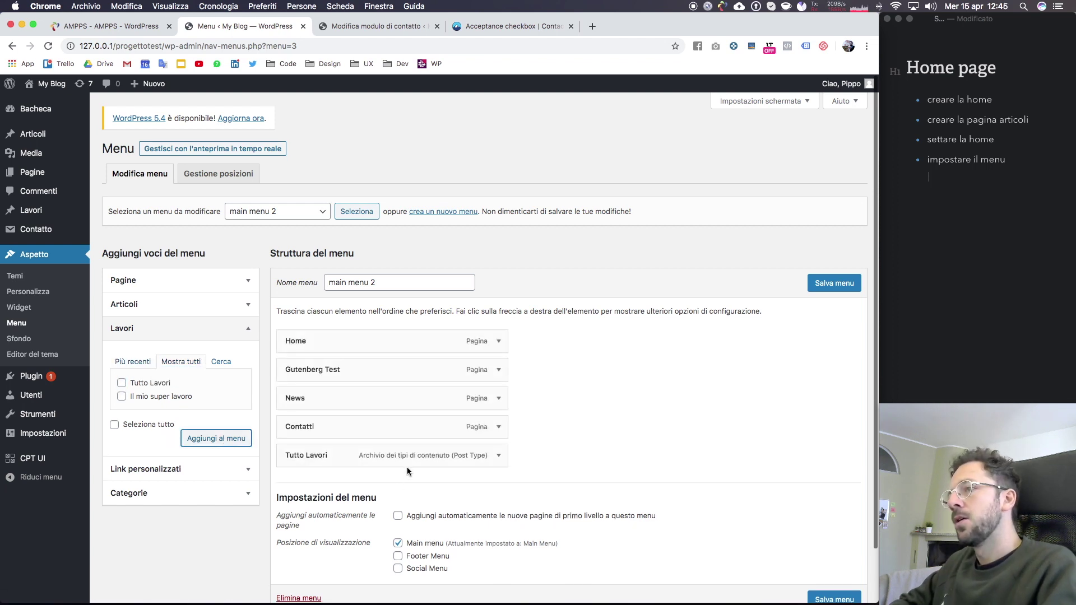
left_click_drag(413, 443, 409, 375)
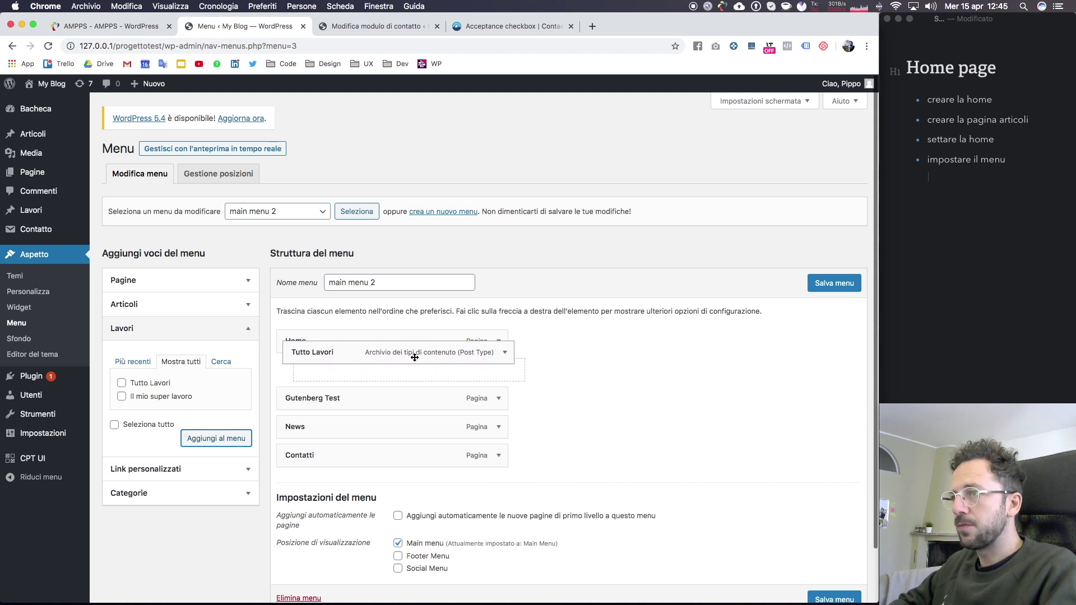
left_click_drag(409, 374, 406, 401)
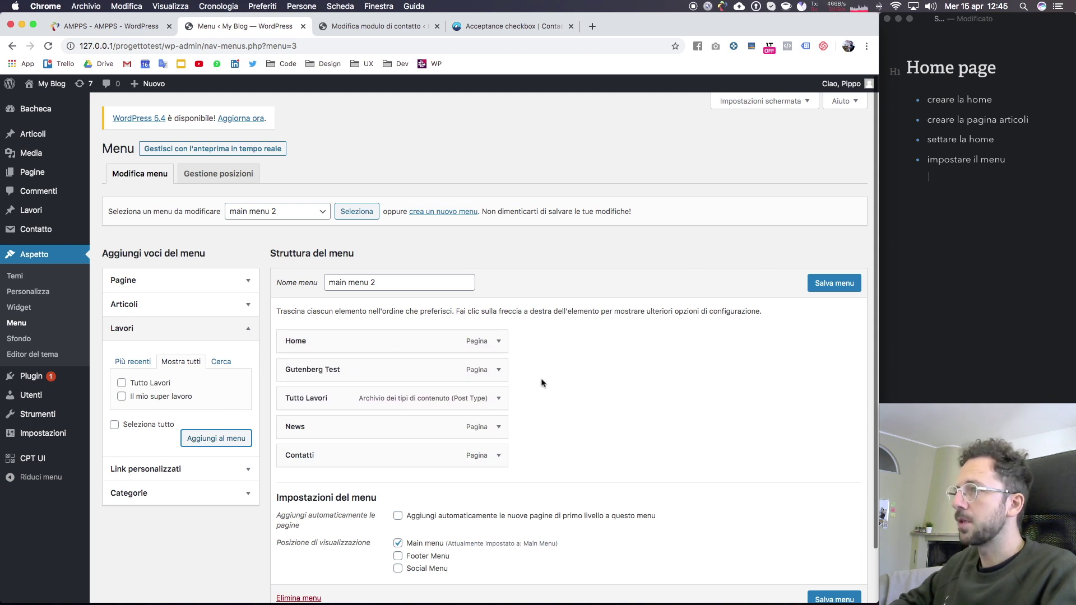
Rename the Tutto Lavori item to 'Lavori' and save the menu.
left_click(498, 399)
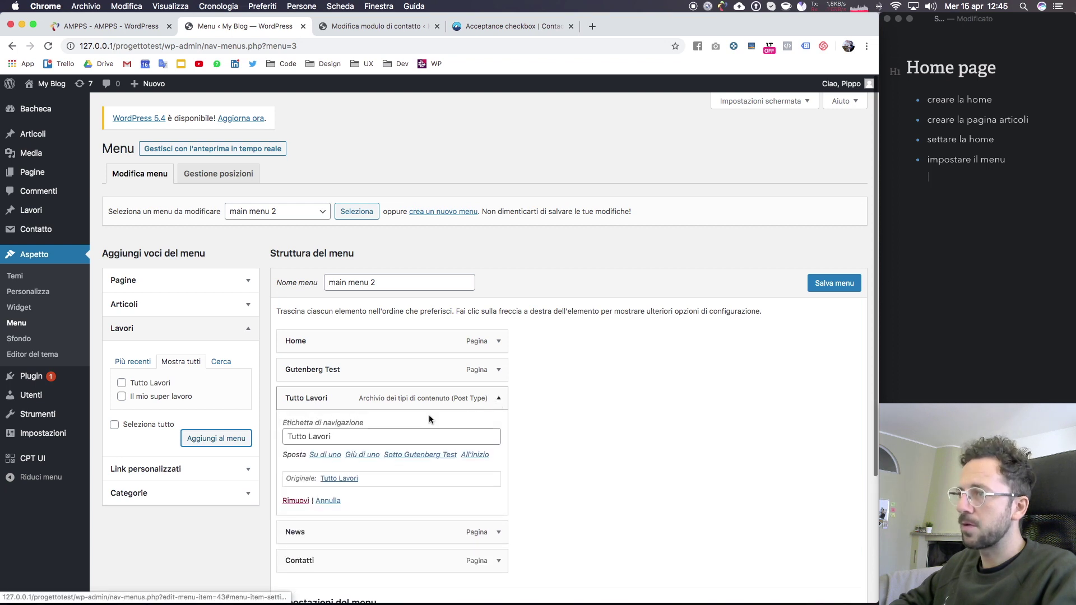
left_click(312, 436)
key("BackSpace")
key("BackSpace")
key("BackSpace")
key("BackSpace")
key("BackSpace")
key("BackSpace")
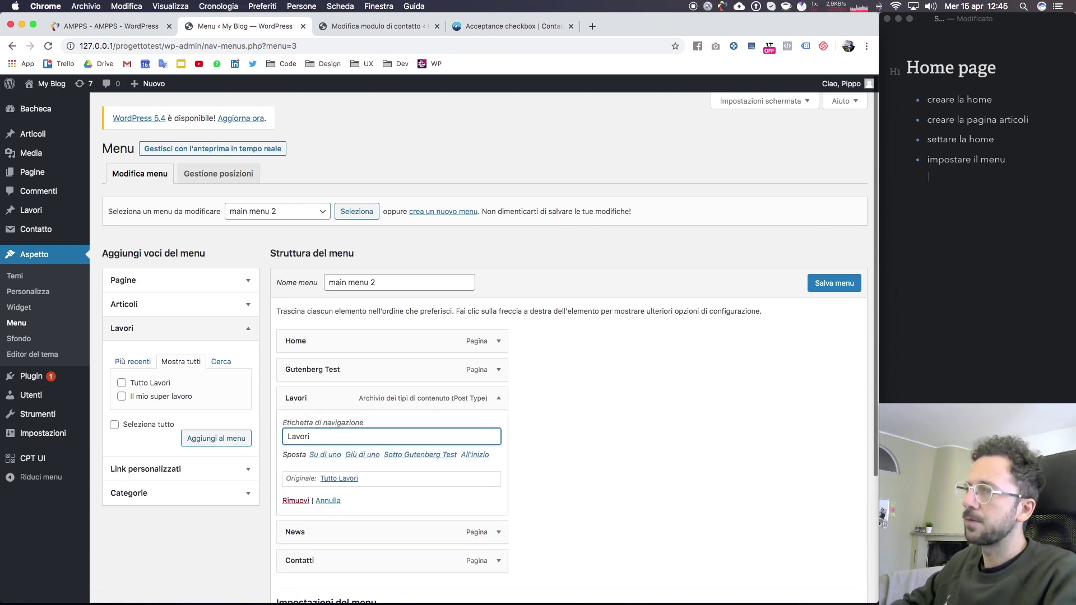
left_click(833, 284)
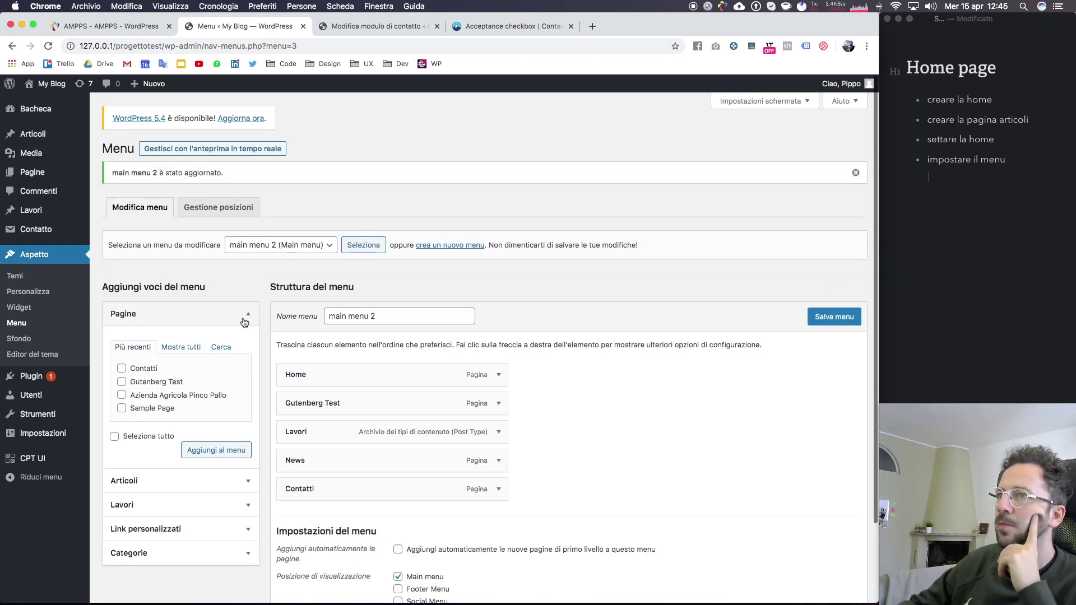
Check the live site's navigation menu (Home, Gutenberg Test, Lavori, News, Contatti) and News page.
left_click(56, 84)
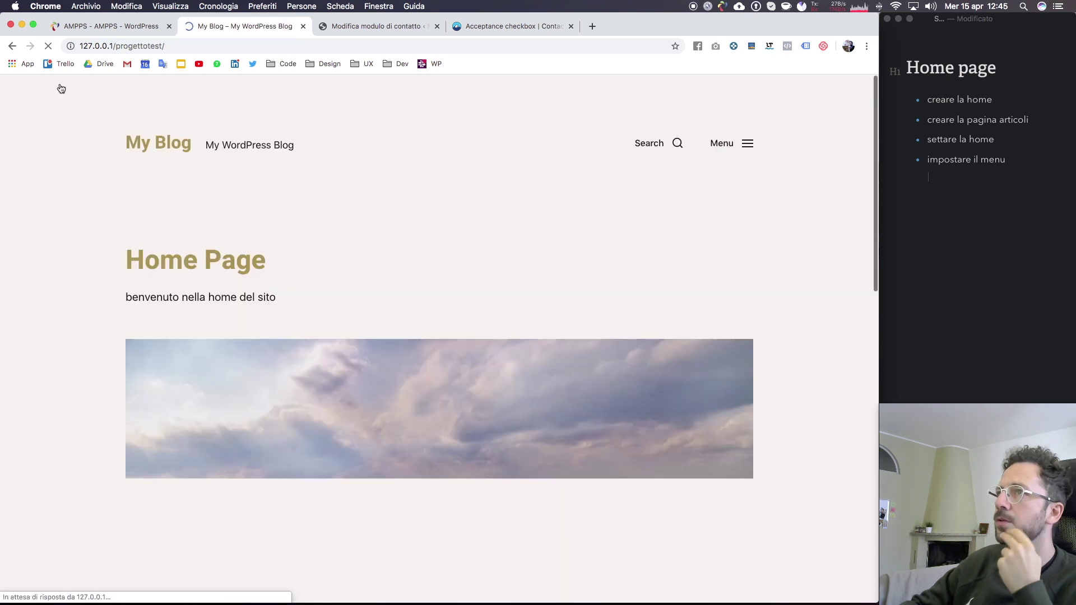
left_click(738, 143)
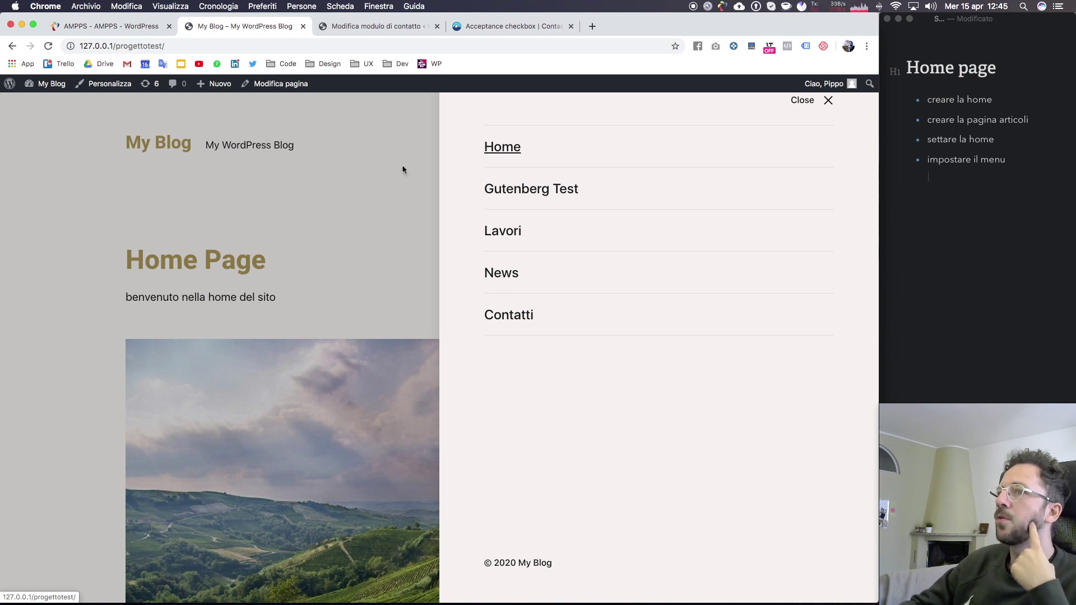
left_click(355, 167)
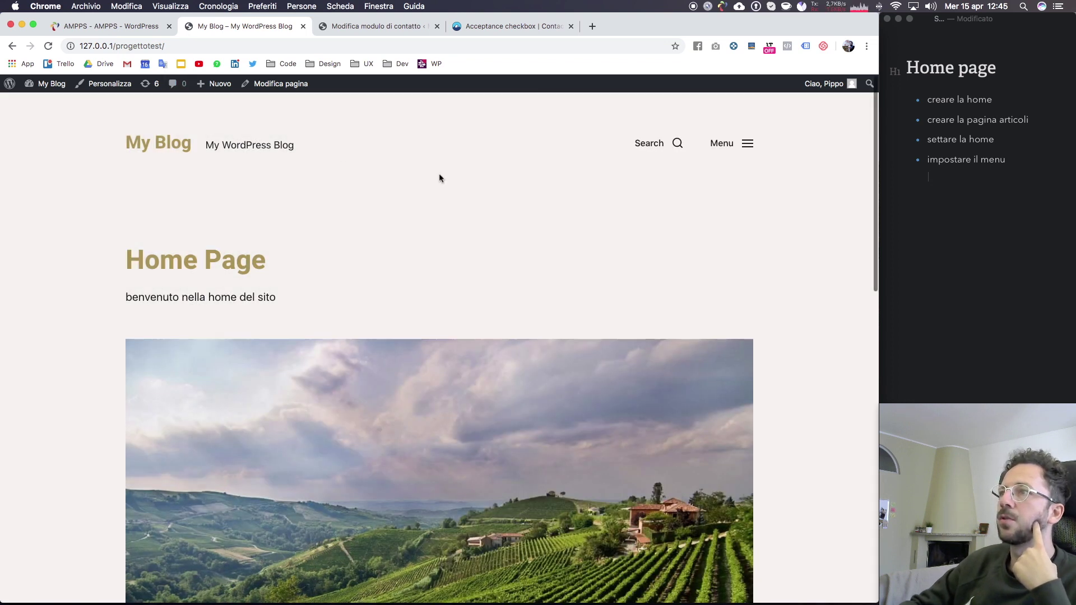
left_click(737, 141)
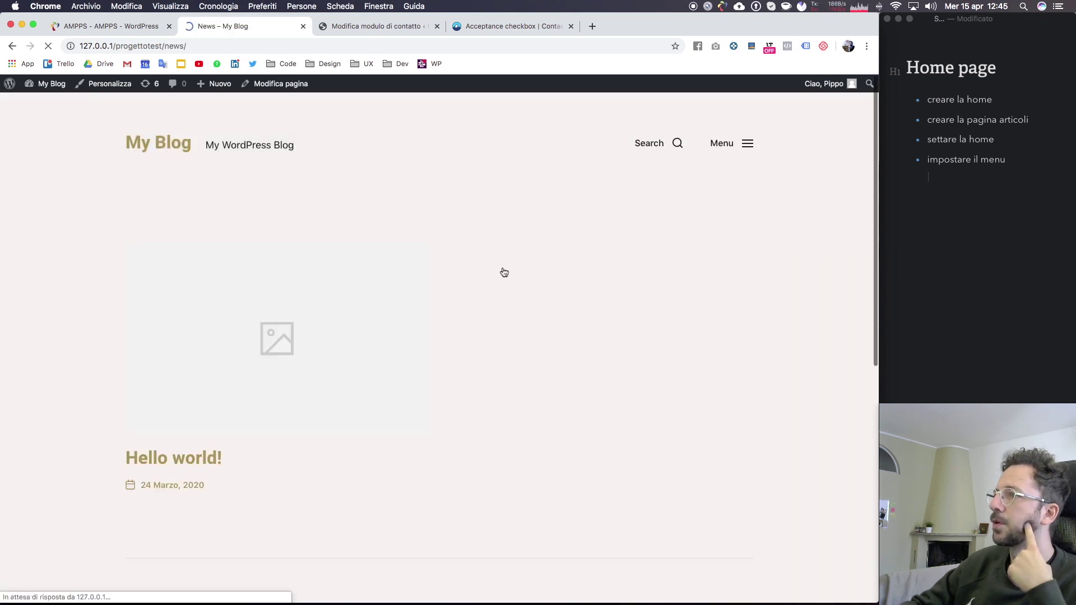
left_click(746, 144)
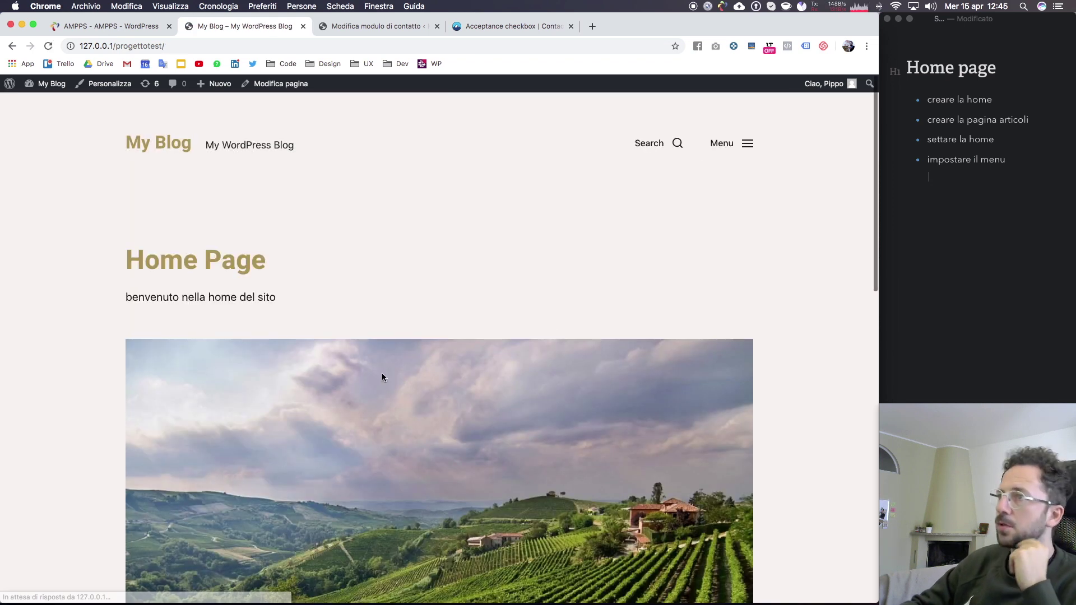
scroll(494, 337, "down", 5)
scroll(494, 337, "down", 10)
scroll(494, 337, "up", 15)
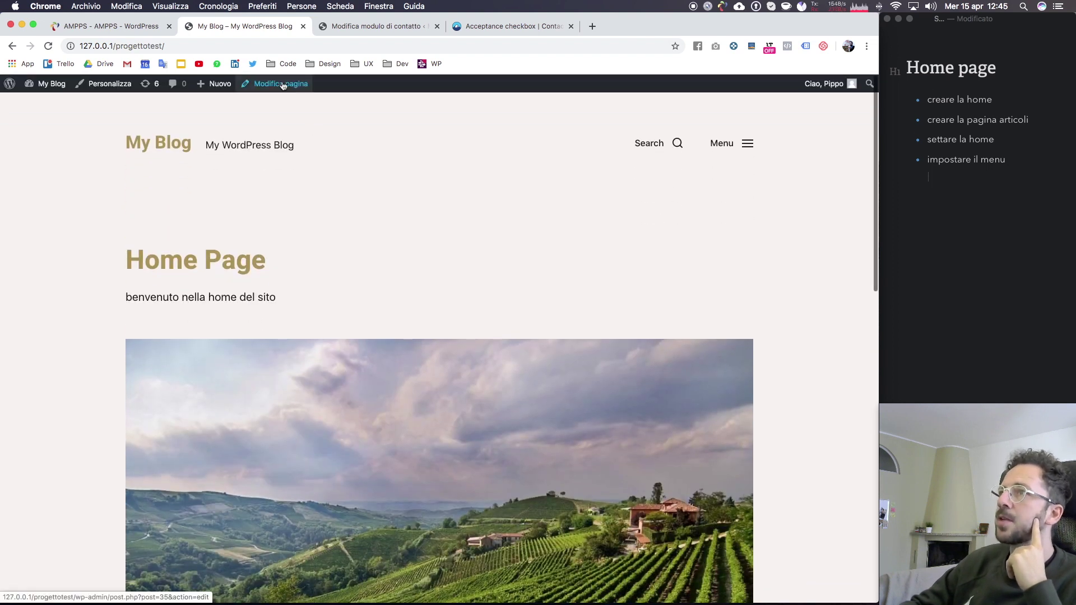
Switch the Home Page to Full Width Cover Template, update it, and view the result.
left_click(283, 86)
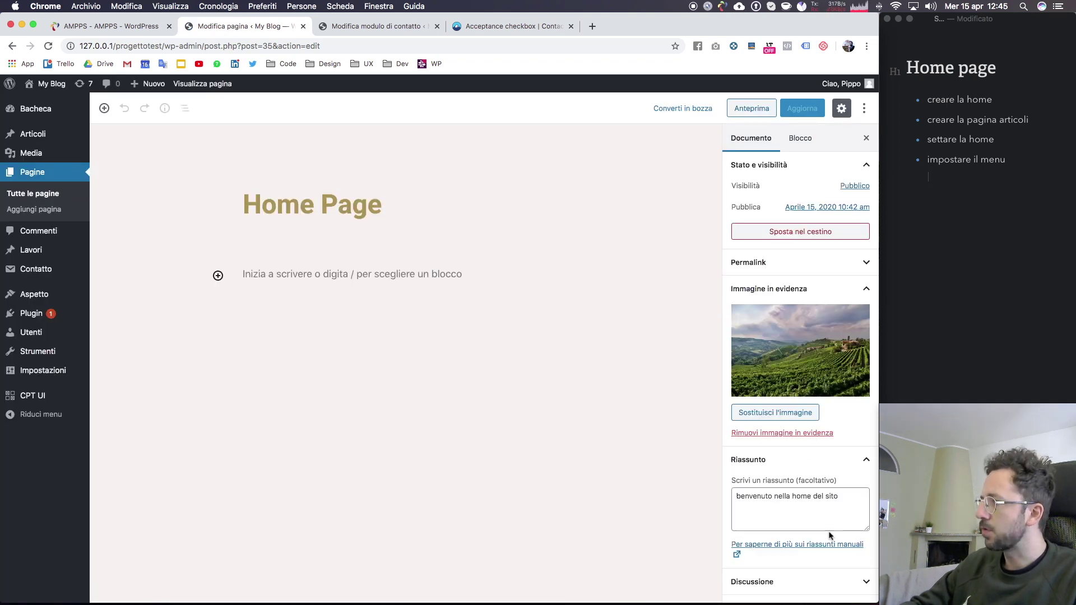
scroll(835, 487, "down", 3)
left_click(835, 519)
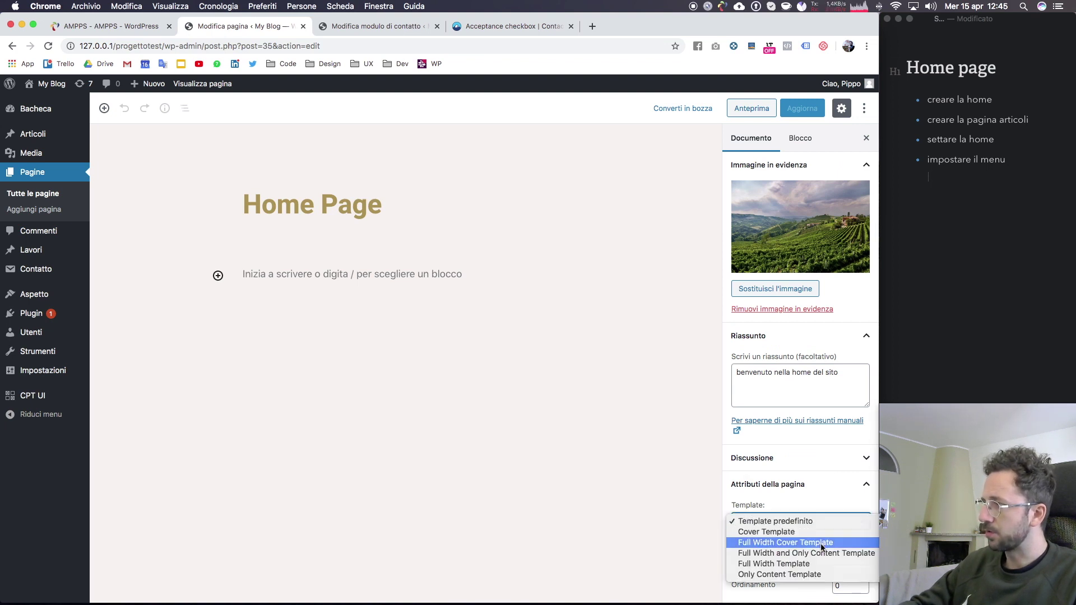
left_click(822, 542)
left_click(805, 112)
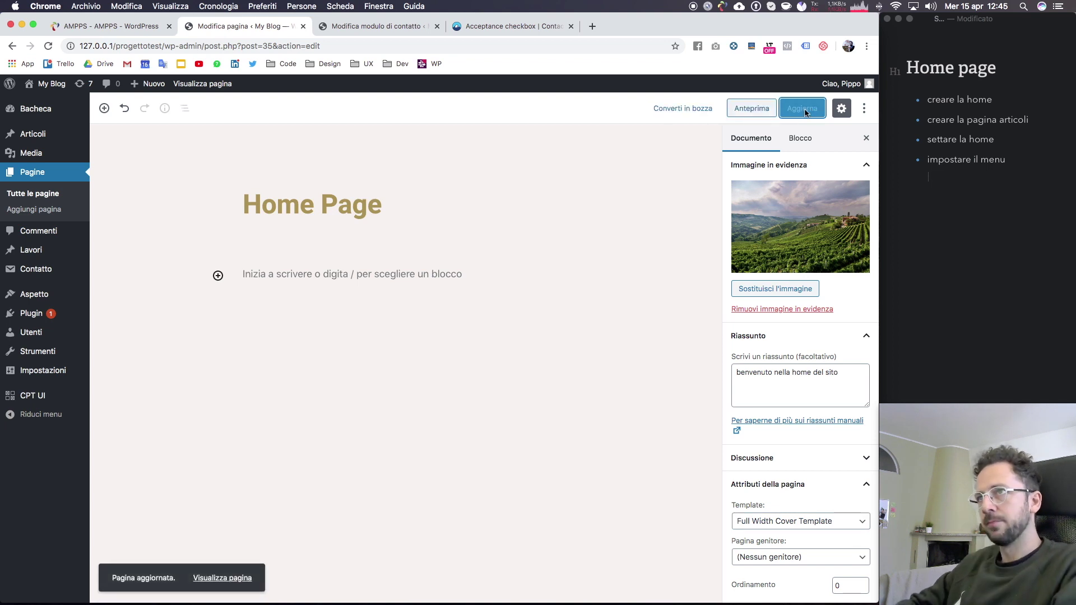
left_click(223, 88)
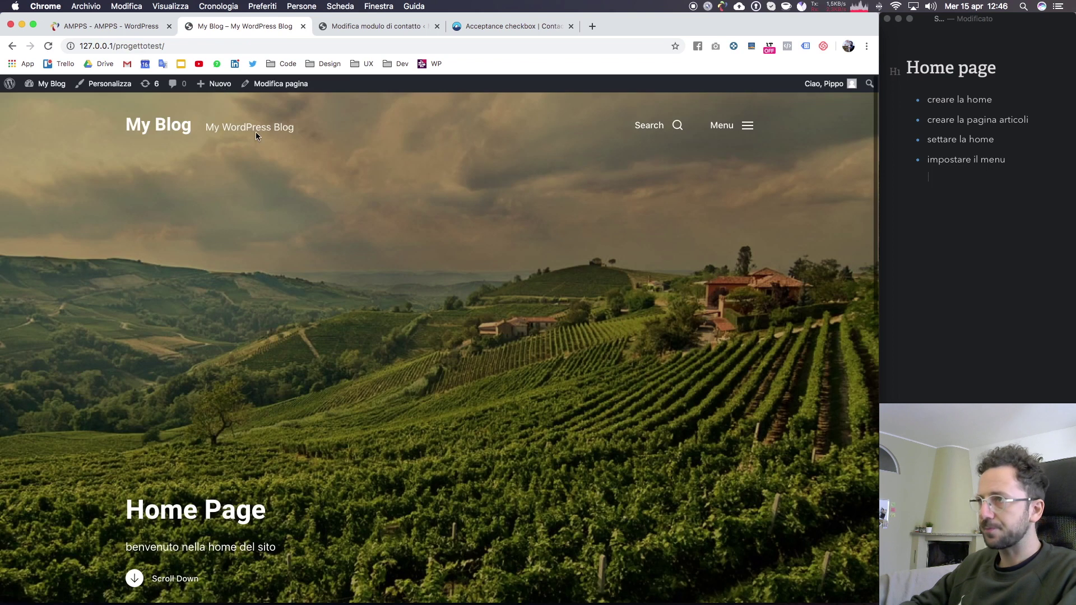
scroll(464, 297, "down", 6)
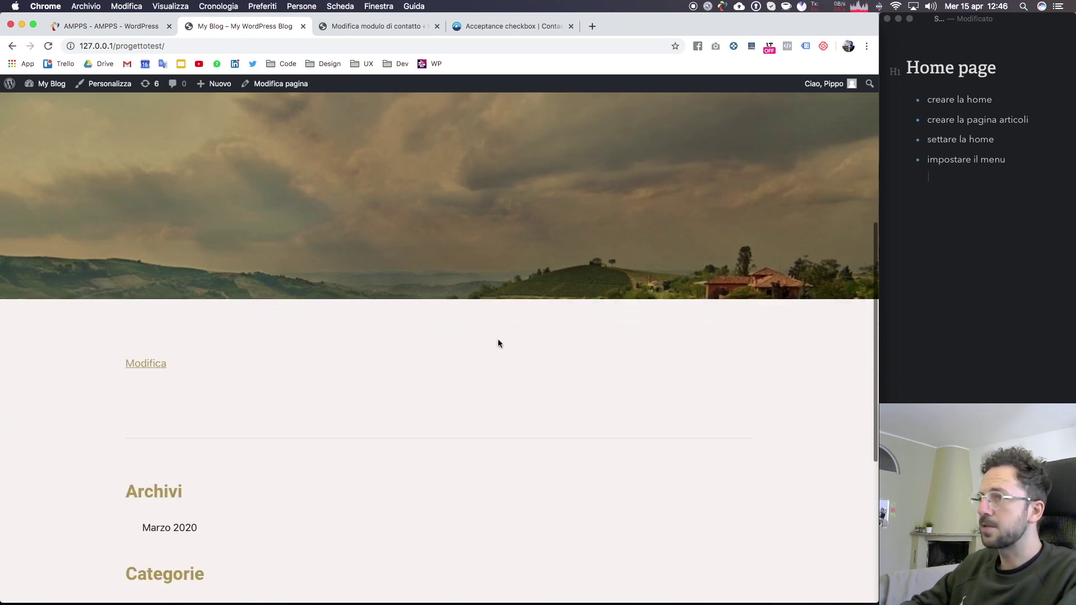
left_click(149, 367)
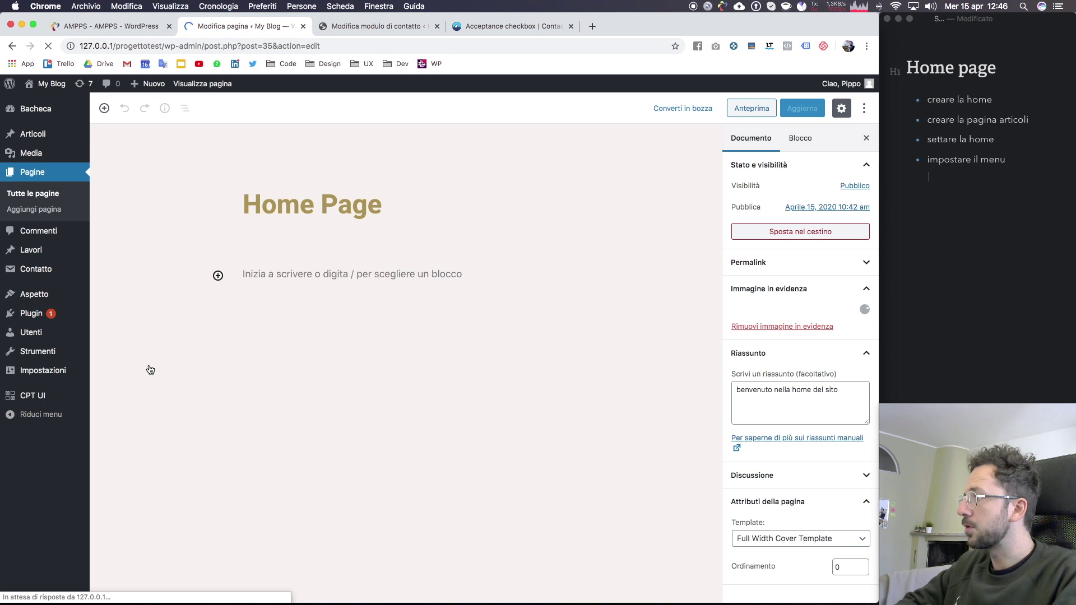
Insert a Columns block with three equal columns.
left_click(104, 108)
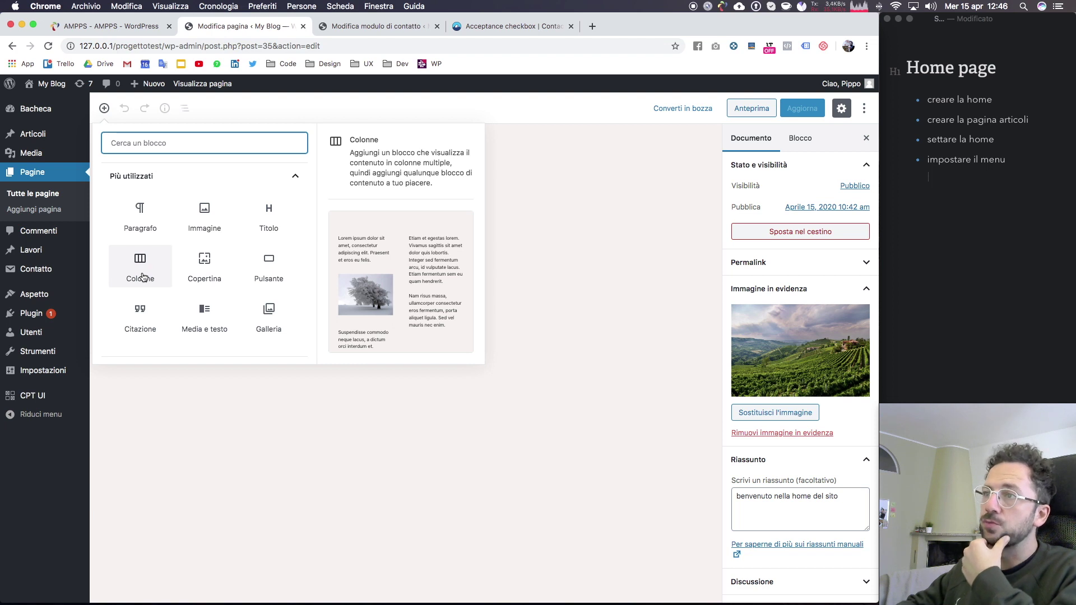
left_click(143, 277)
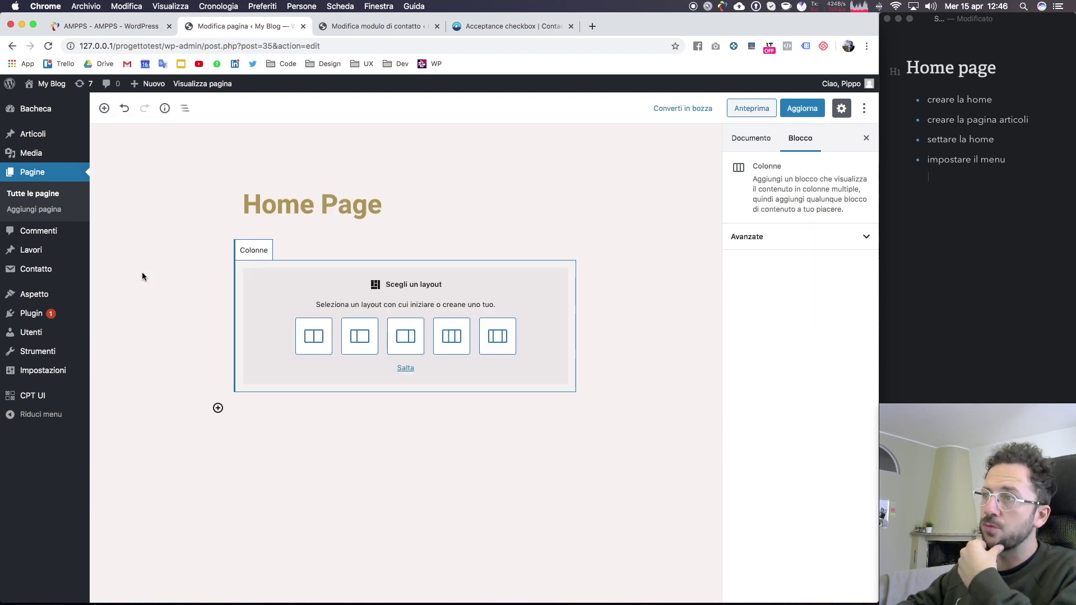
left_click(453, 336)
Fill the first column with a pasted lorem-ipsum paragraph and copy it.
left_click(313, 295)
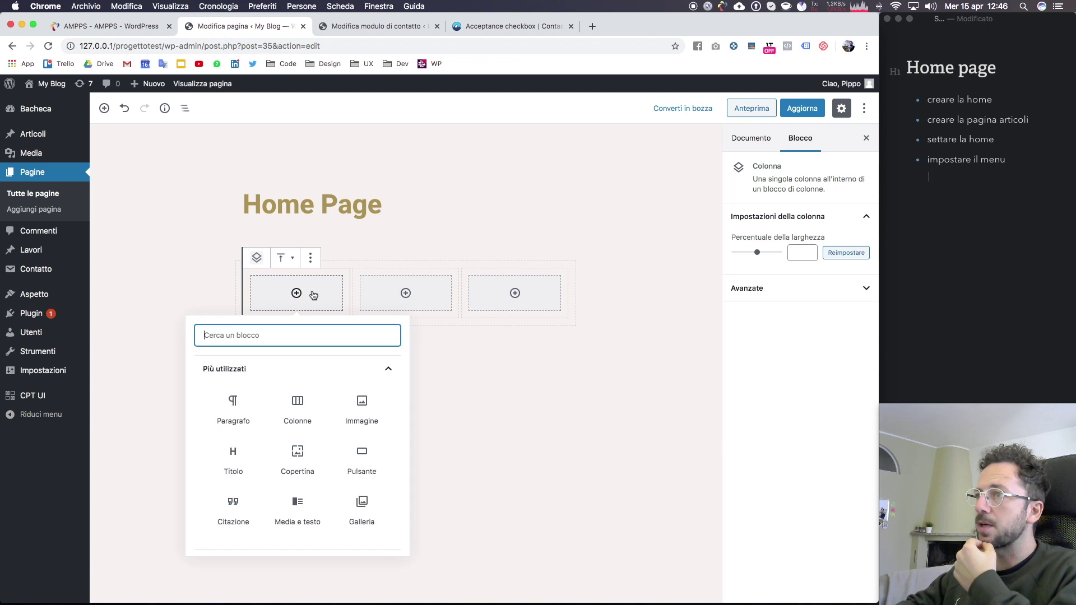
left_click(234, 416)
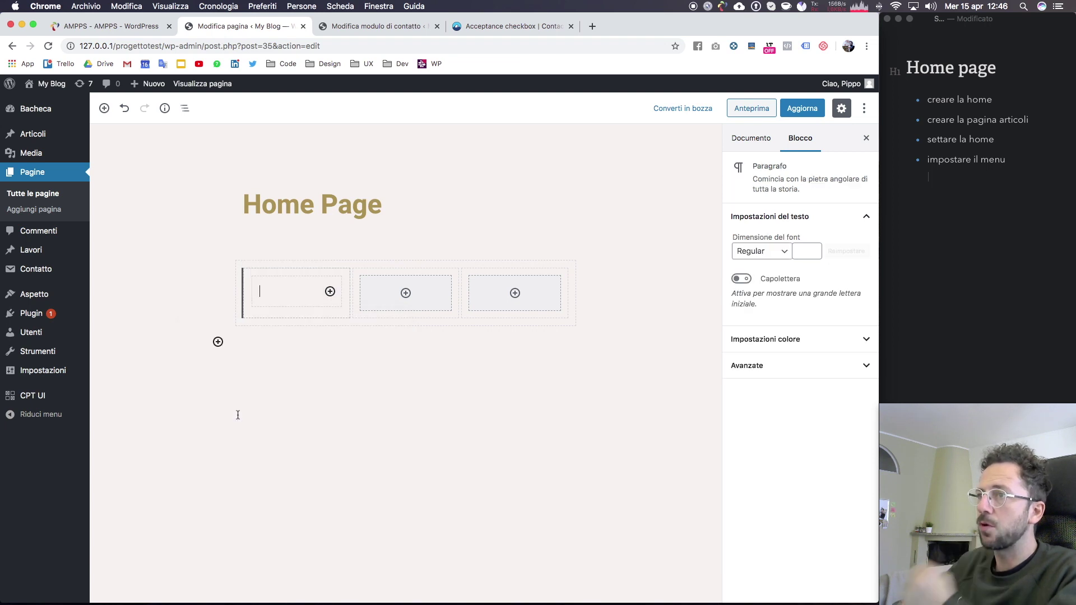
type("lorem")
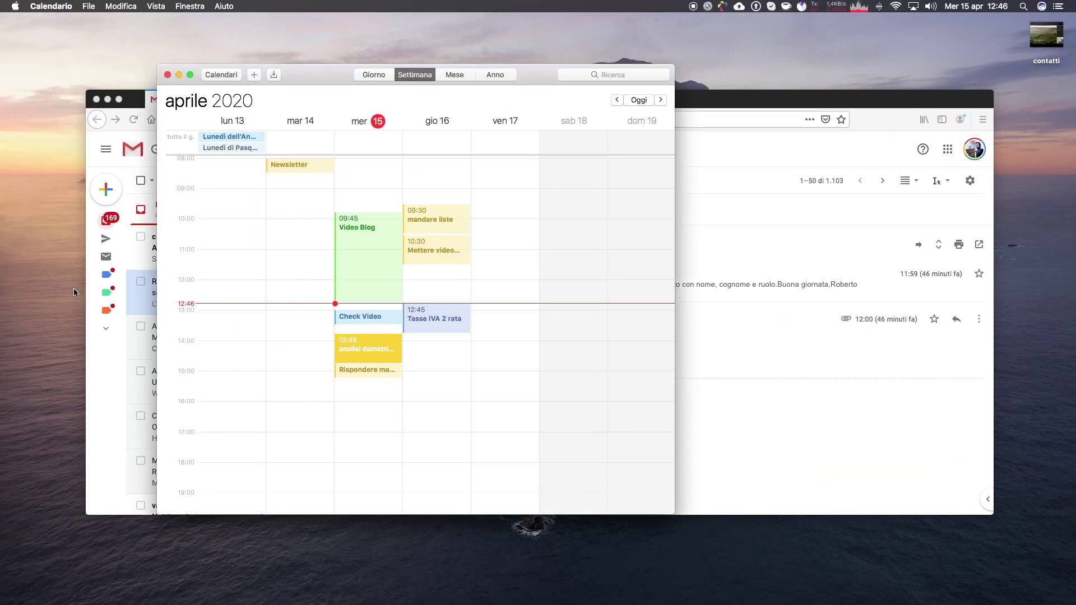
key("ctrl+Left")
key("ctrl+Right")
key("ctrl+Right")
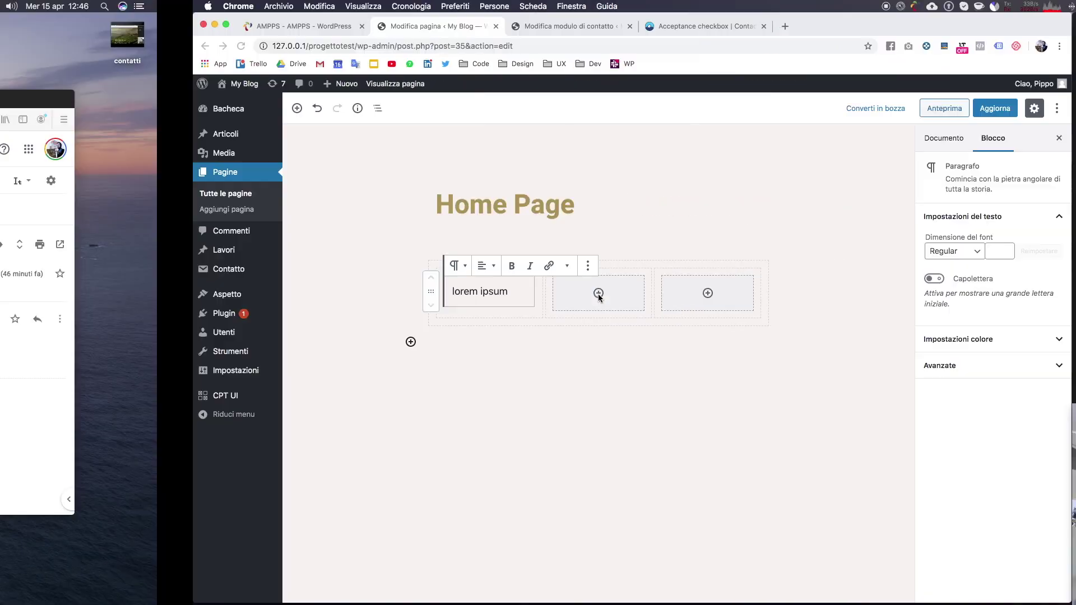
key("super+a")
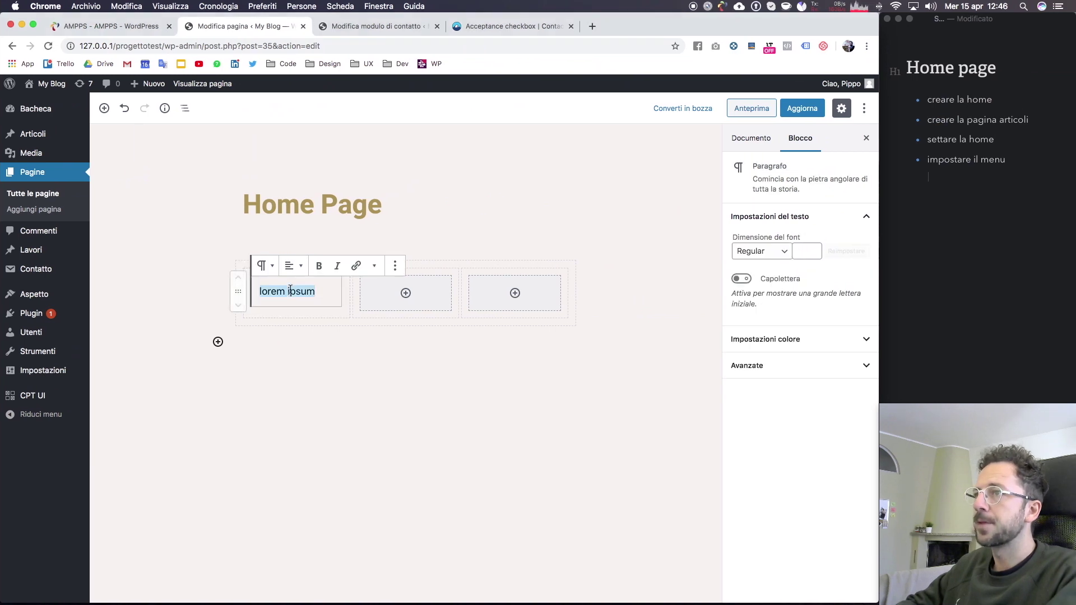
type("c, sed do eiusmod tempor incididunt ut labore et dolore magna aliqua. Ut enim ad minim veniam, quis nostrud exercitation ullamco laboris nisi ut aliquip ex ea commodo consequat.")
double_click(279, 292)
left_click(282, 292)
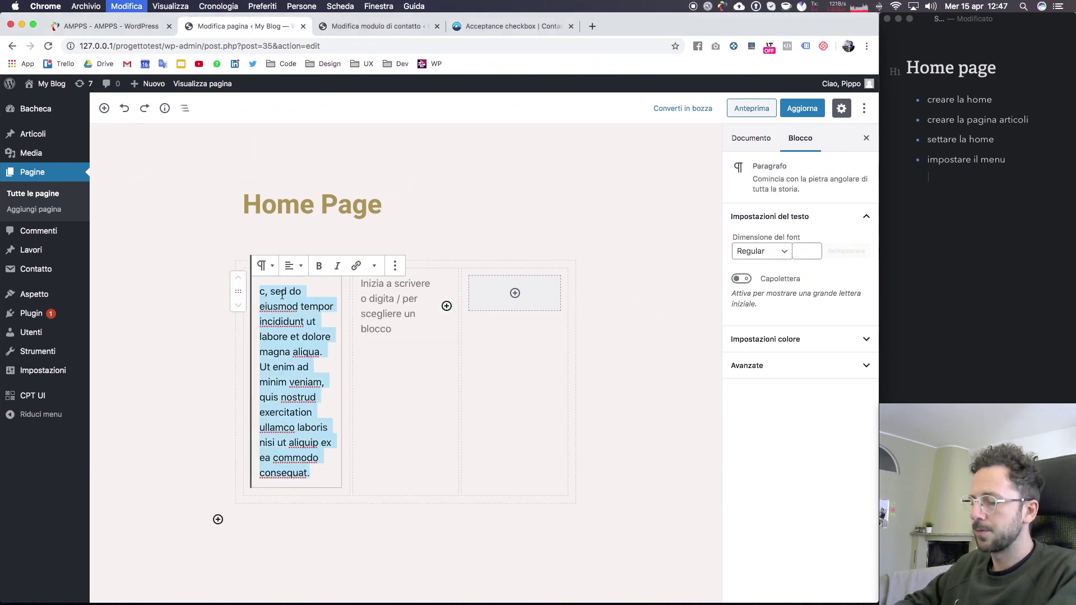
key("super+c")
Paste the same lorem-ipsum paragraph into the second and third columns.
left_click(405, 308)
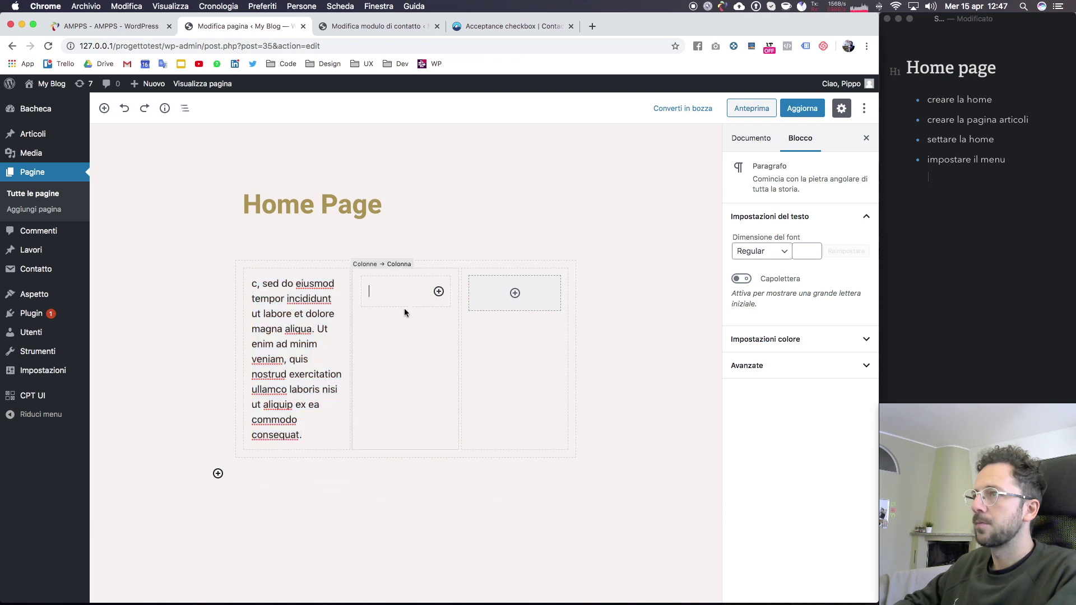
key("super+v")
left_click(501, 305)
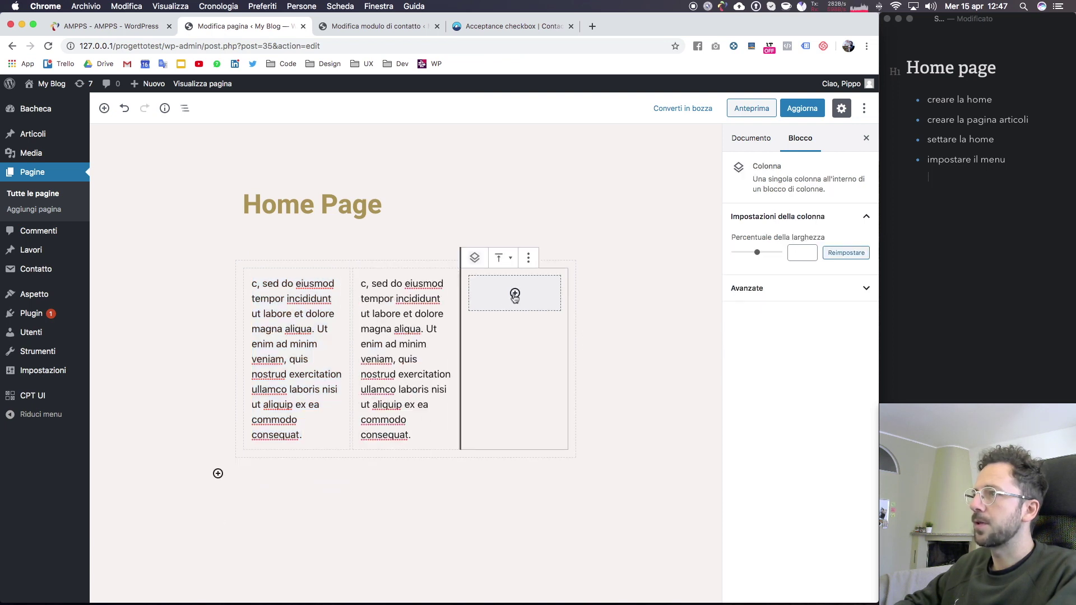
left_click(515, 297)
left_click(464, 396)
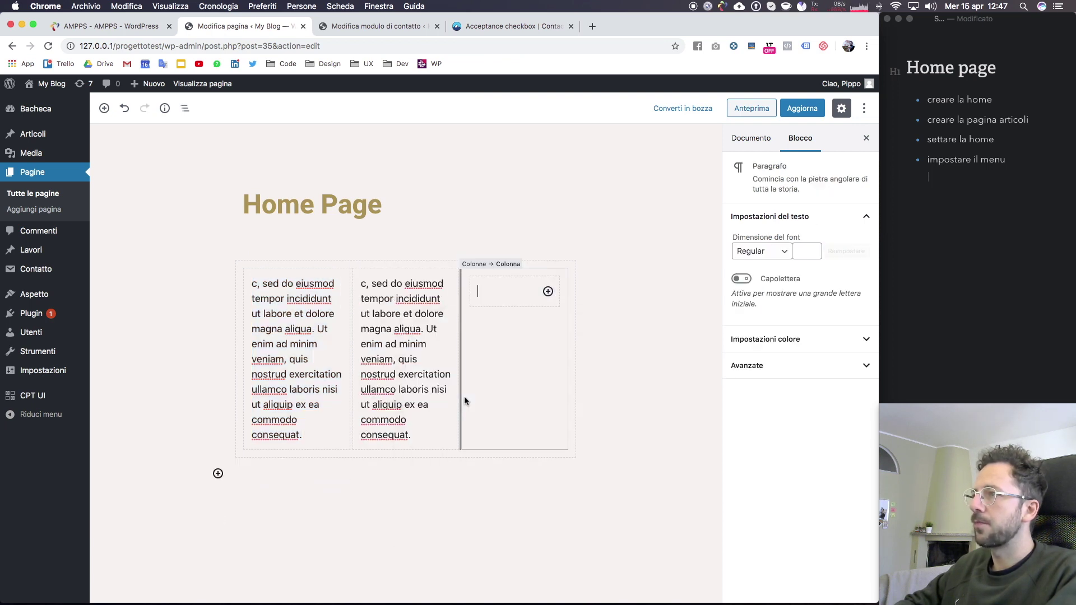
key("super+v")
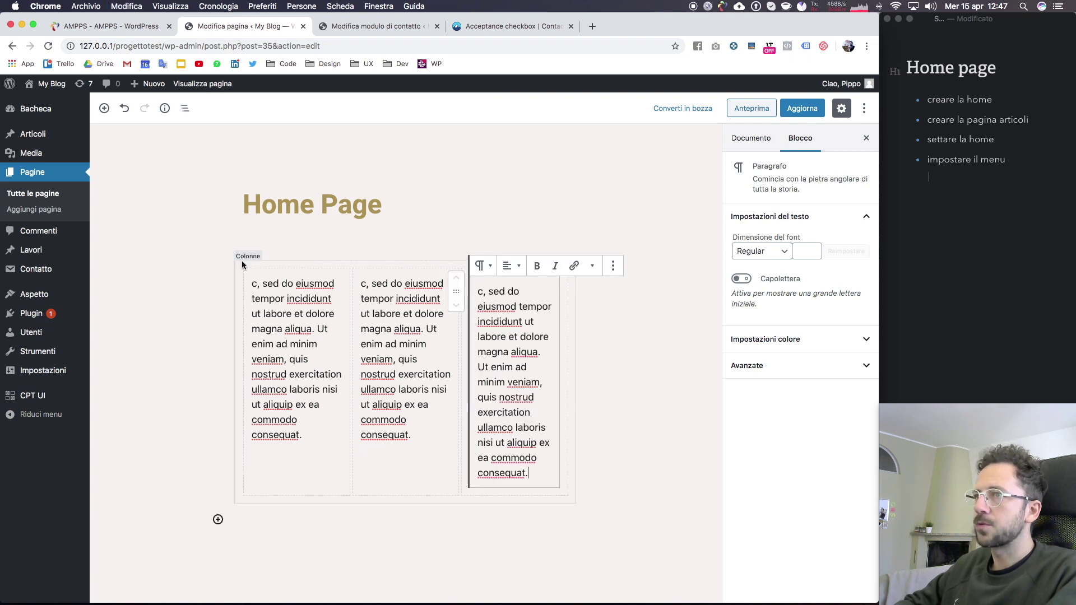
Set the Columns block to wide width, then start a new block below the first paragraph.
left_click(244, 259)
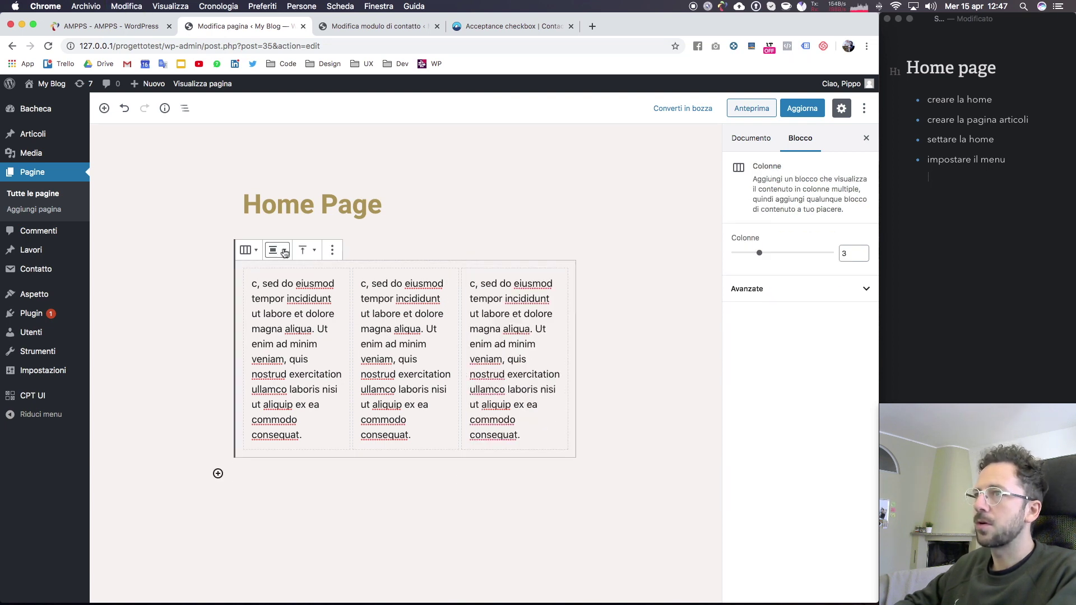
left_click(284, 252)
left_click(279, 220)
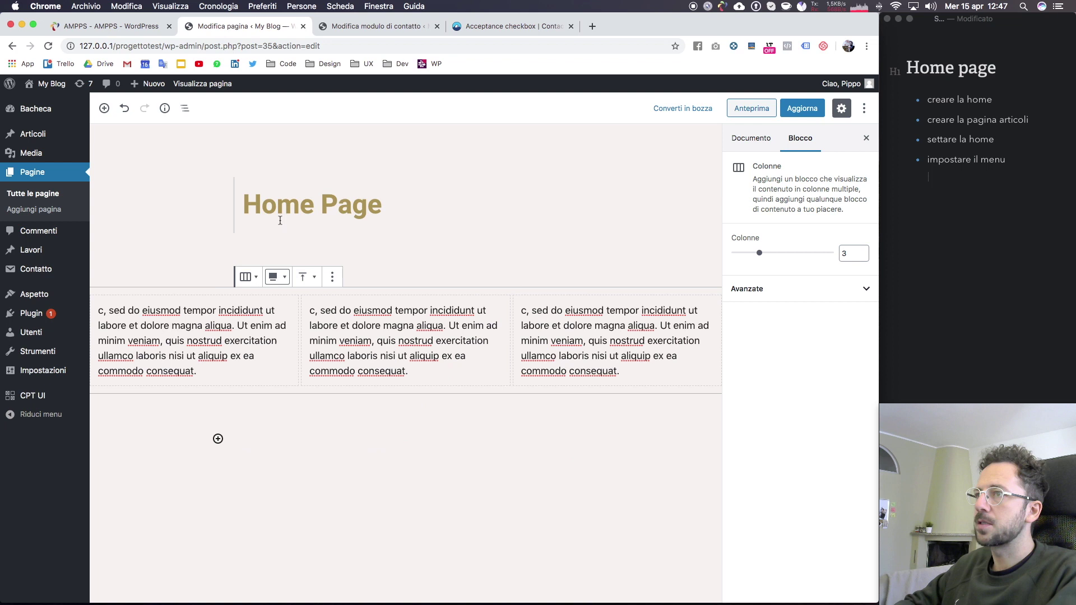
left_click(282, 279)
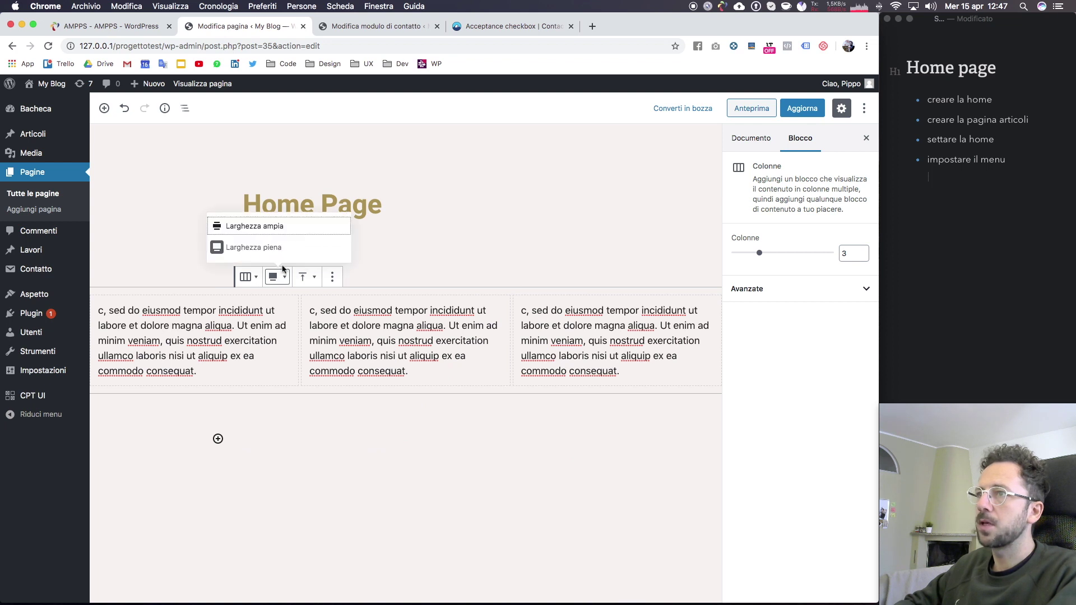
left_click(283, 227)
left_click(224, 335)
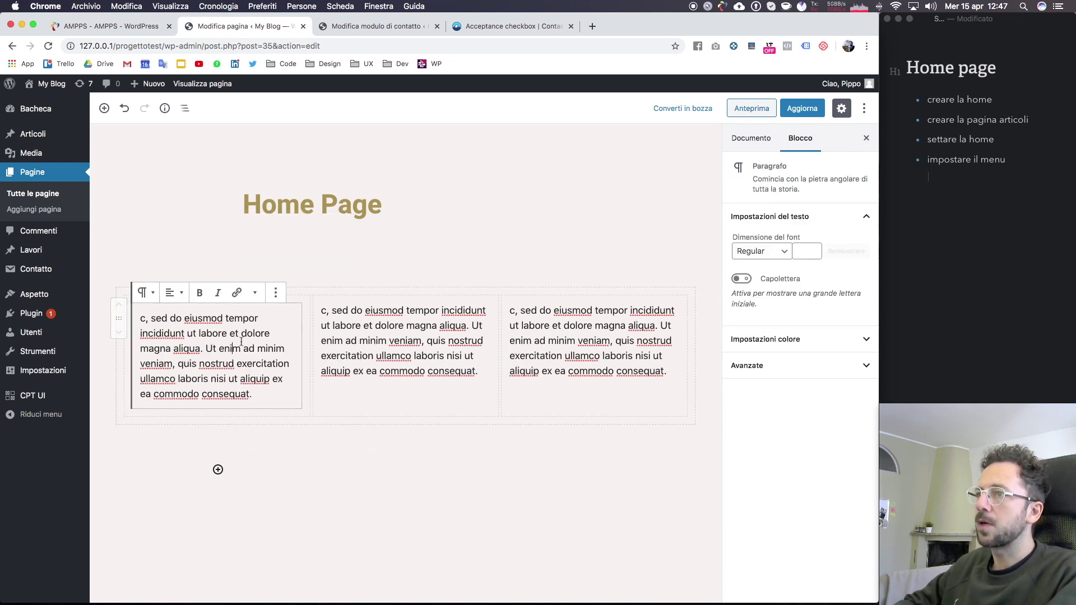
left_click(264, 395)
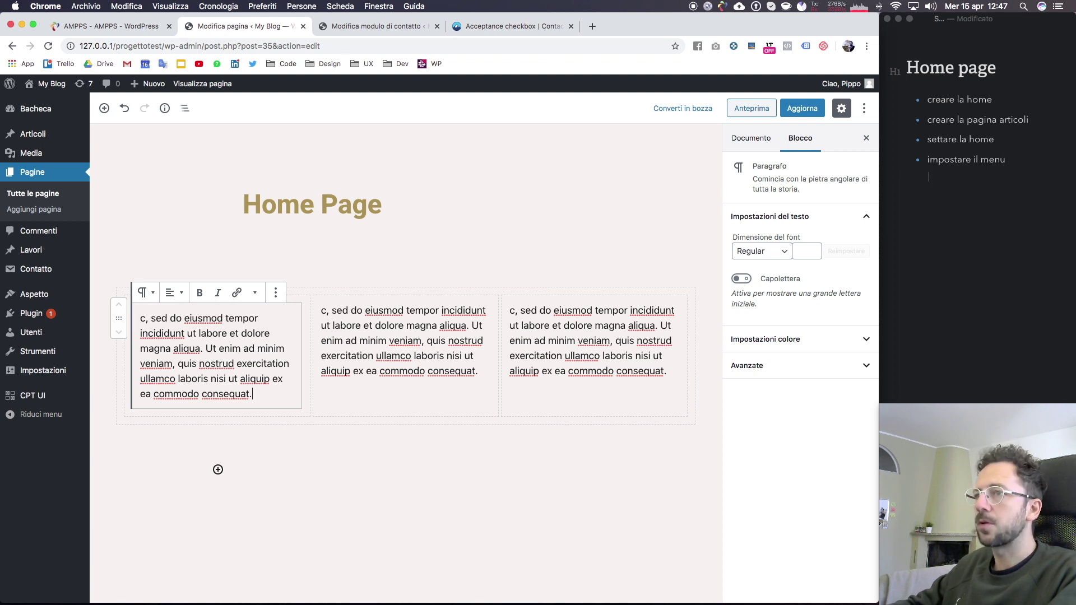
key("Return")
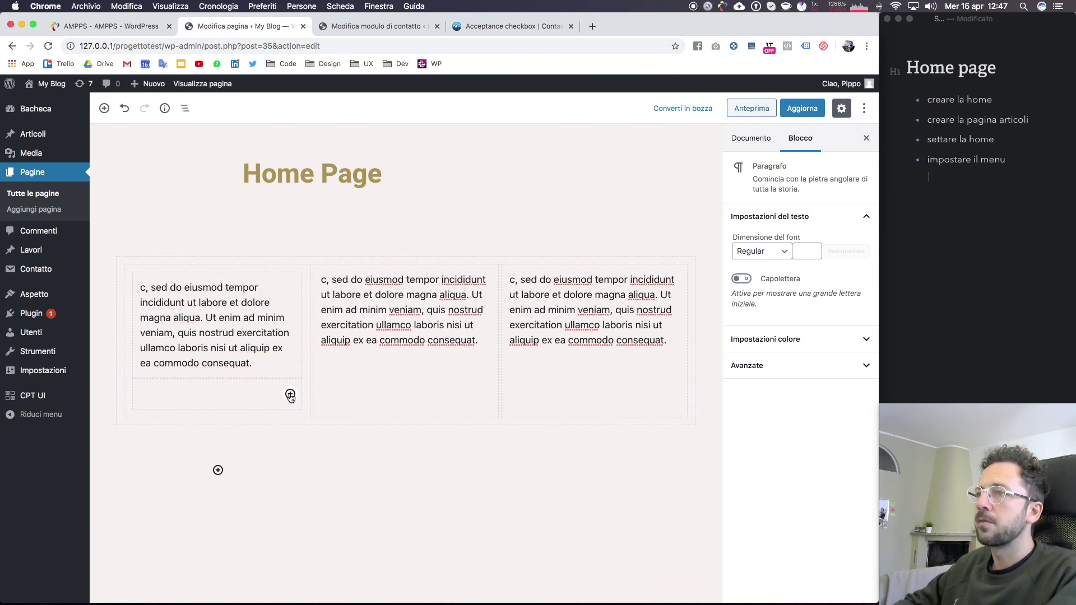
Add a Contatti button under the first column's text, linked to the Contatti page.
left_click(290, 396)
left_click(458, 287)
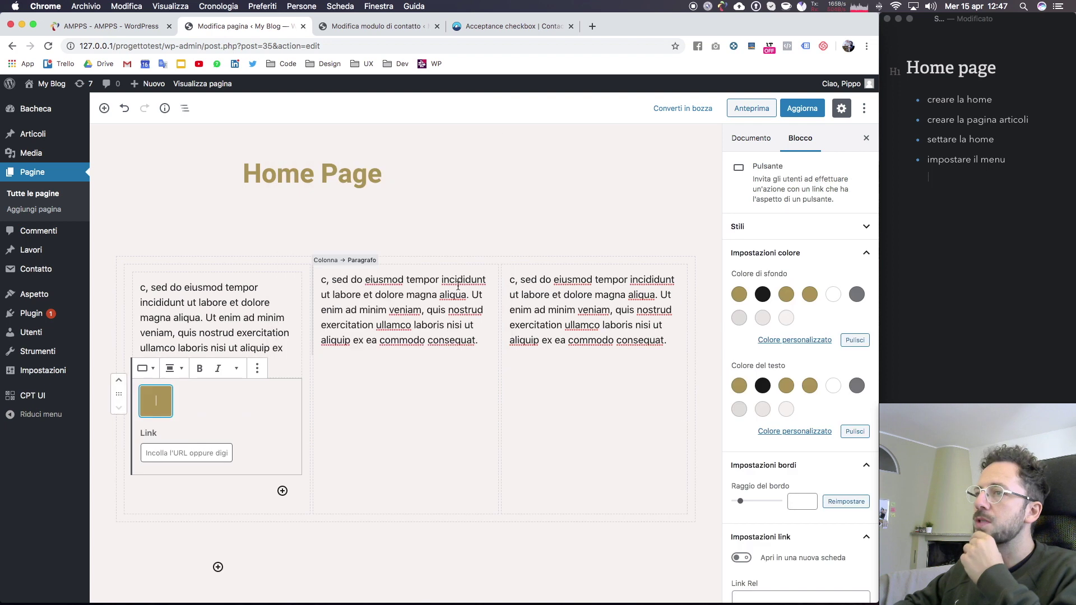
type("Contatti")
left_click(170, 448)
type("/")
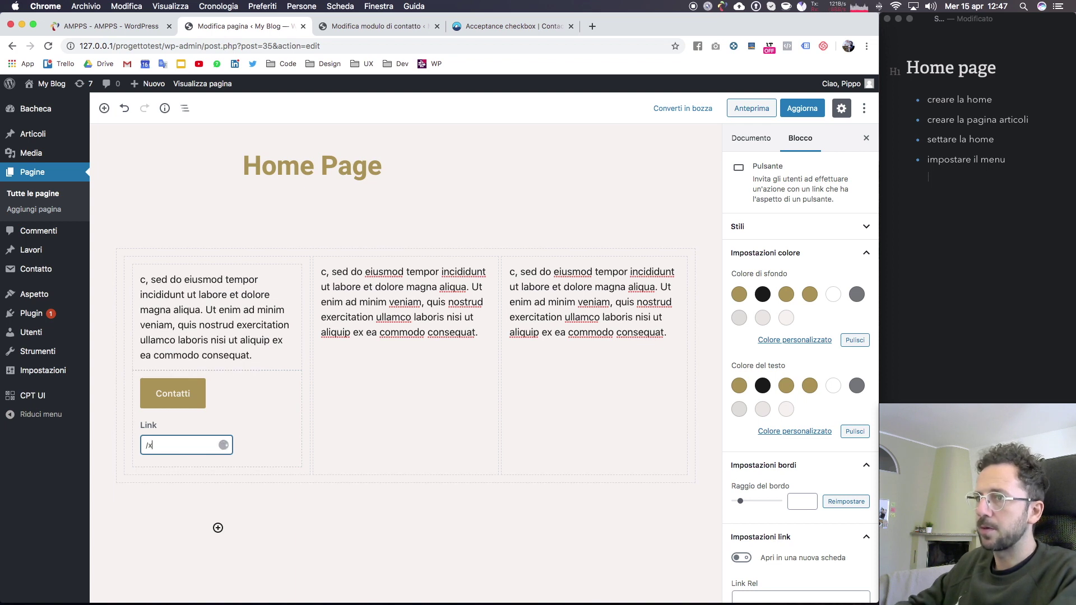
type("con")
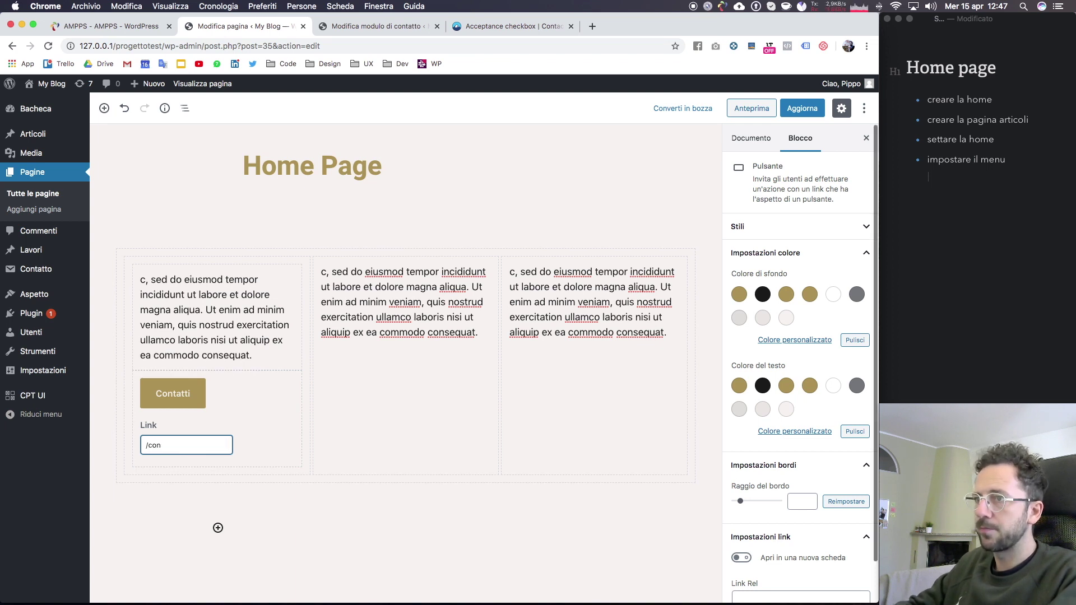
type("co")
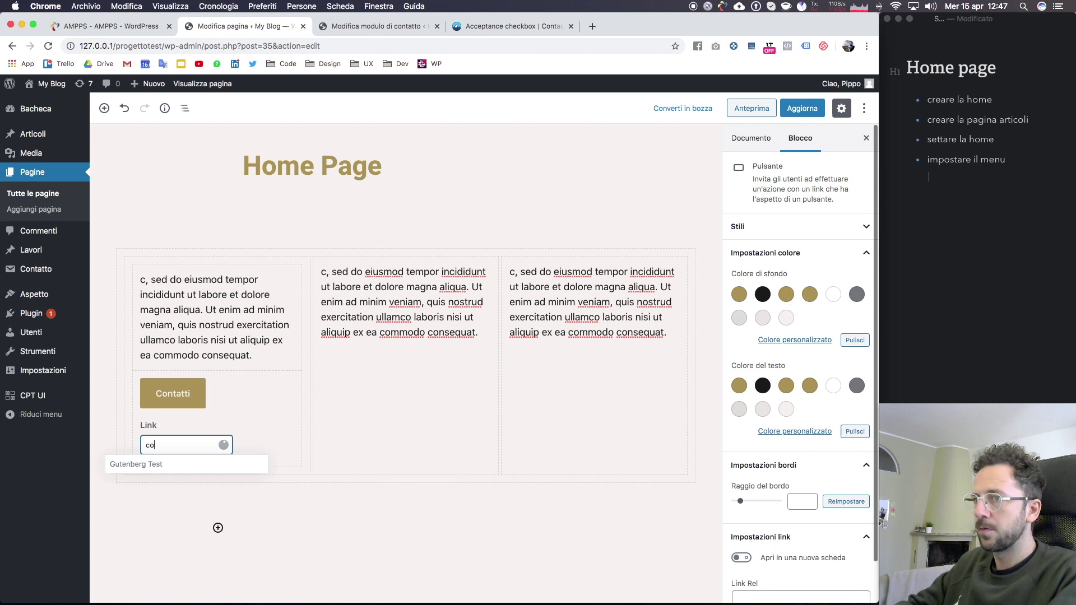
key("Down")
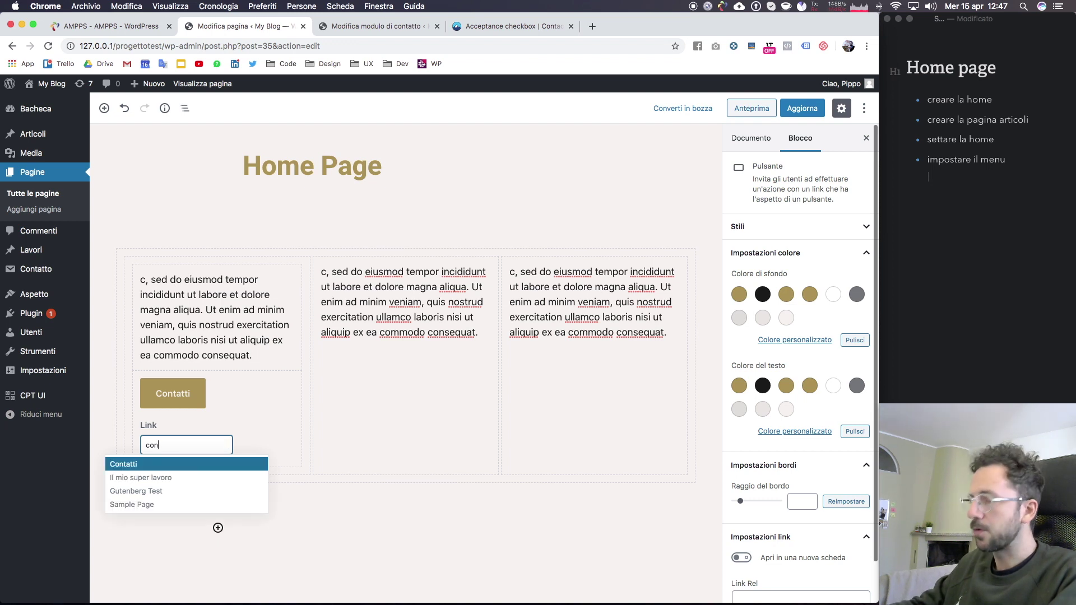
key("Return")
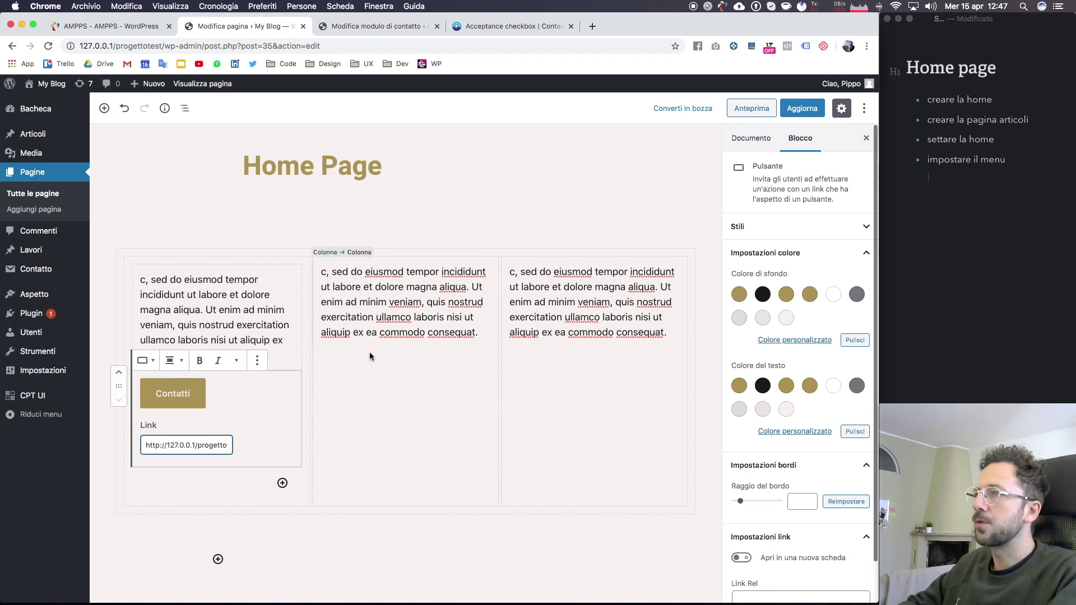
Add a button labelled Portfolio under the middle column's paragraph.
left_click(355, 357)
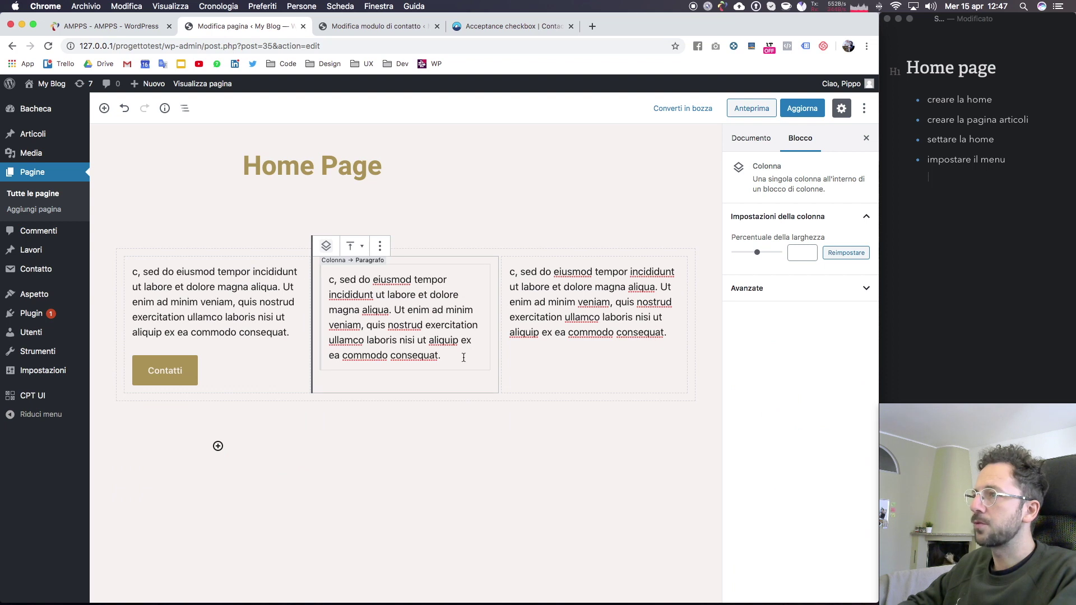
left_click(464, 357)
key("Return")
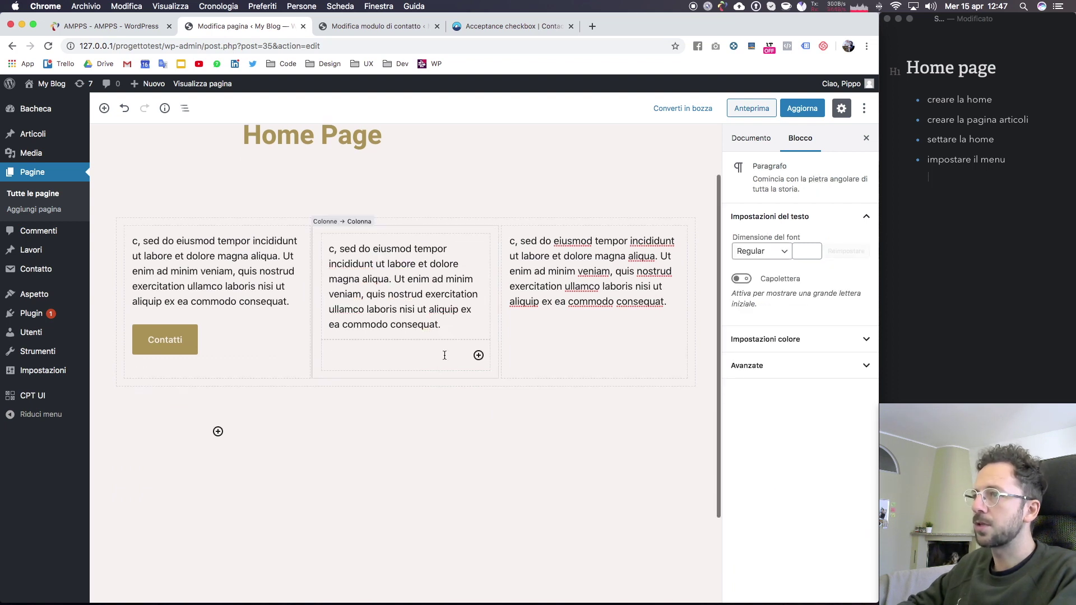
left_click(479, 355)
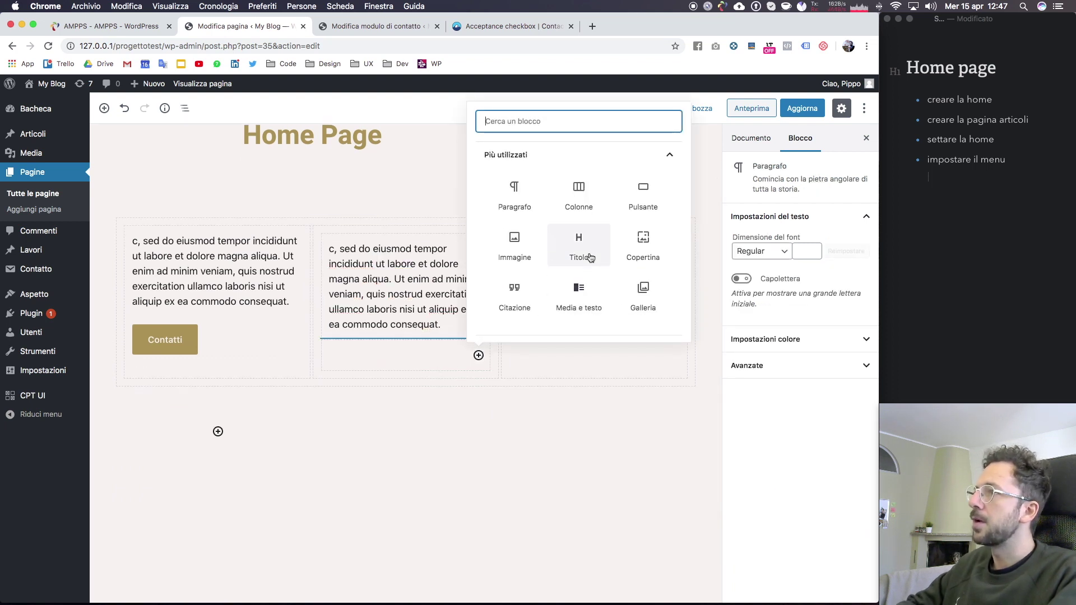
left_click(644, 196)
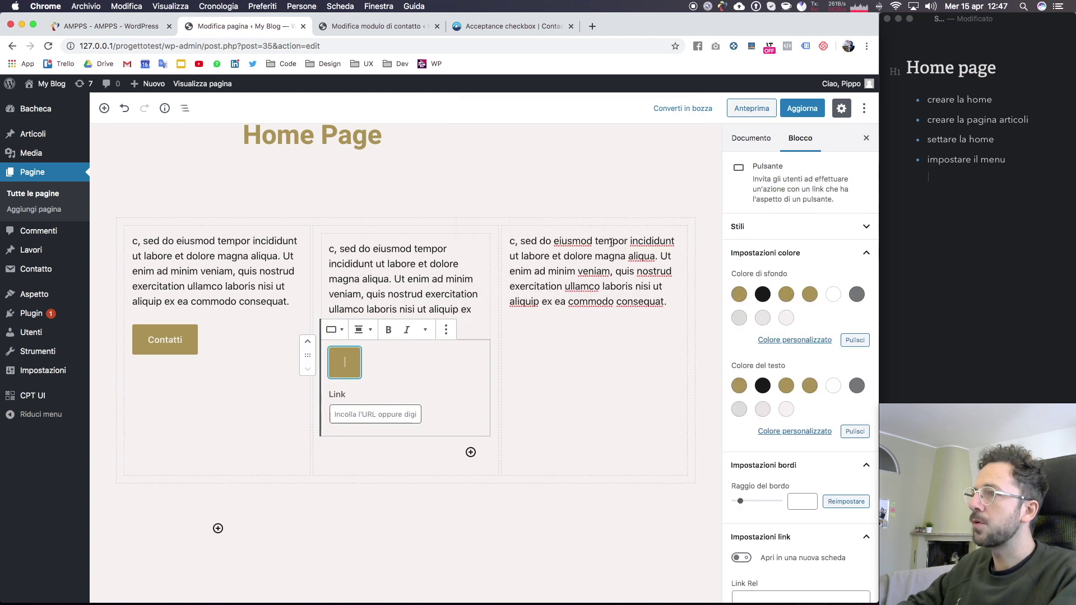
type("/portfolio")
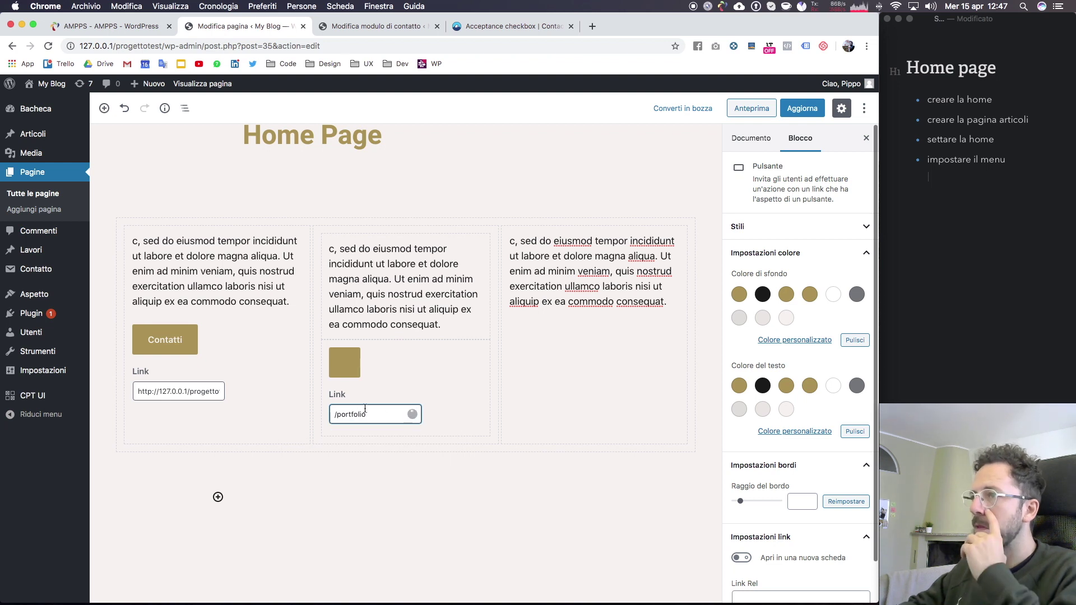
left_click(345, 361)
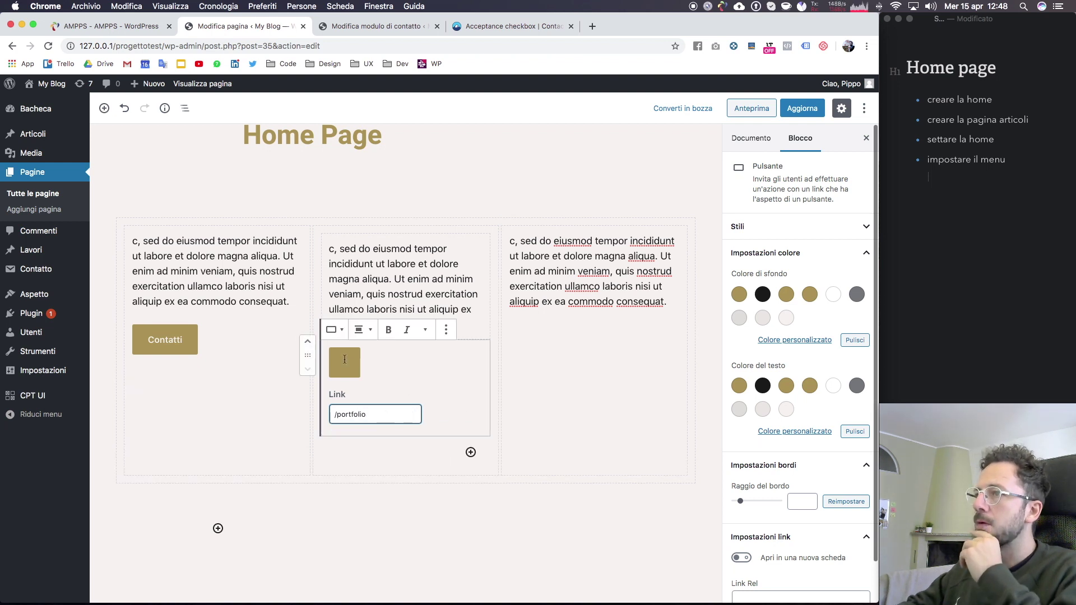
type("Portfolio")
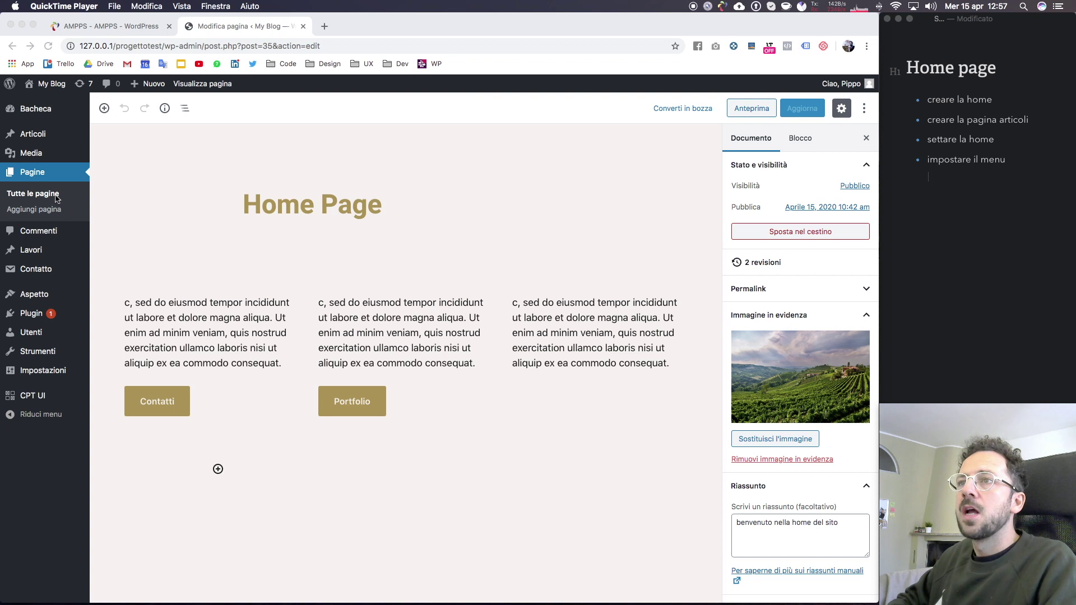
Open the Gutenberg Test page from all pages and look over its Excepteur heading, images and text.
left_click(57, 193)
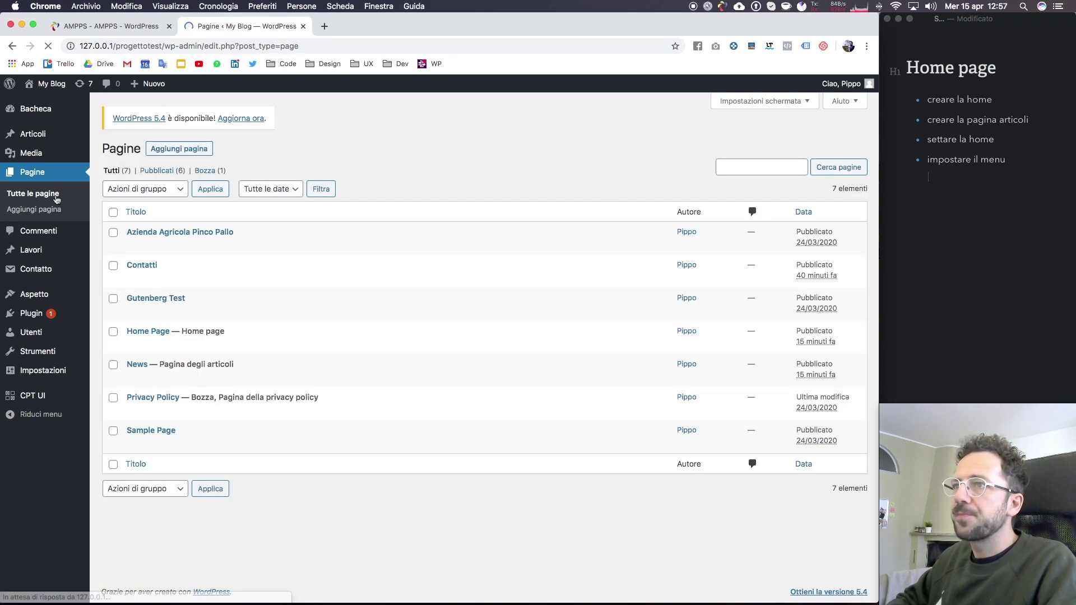
left_click(166, 303)
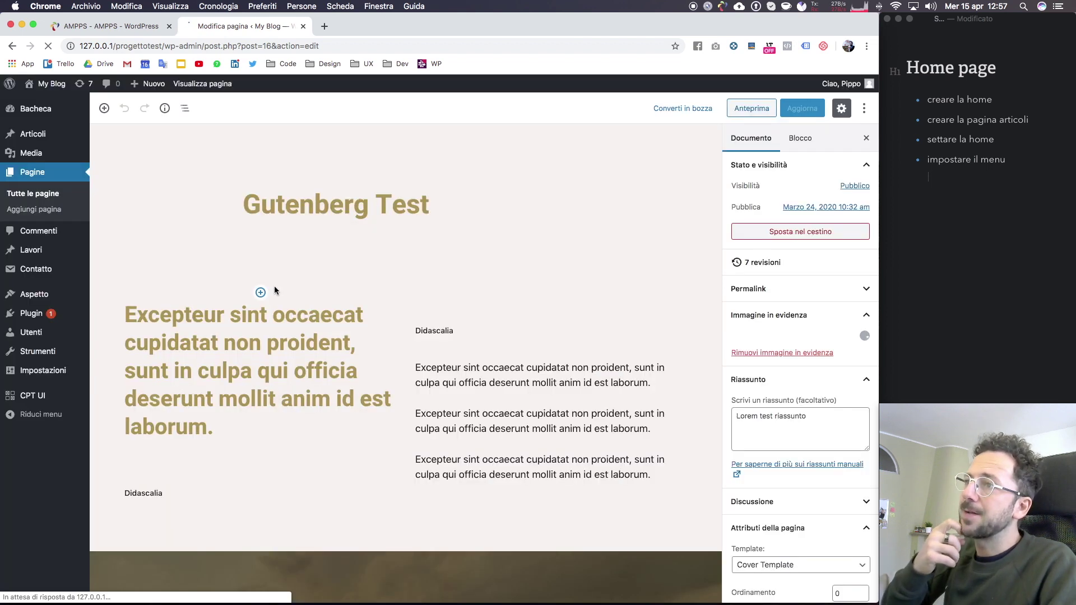
scroll(274, 289, "down", 3)
scroll(274, 289, "down", 4)
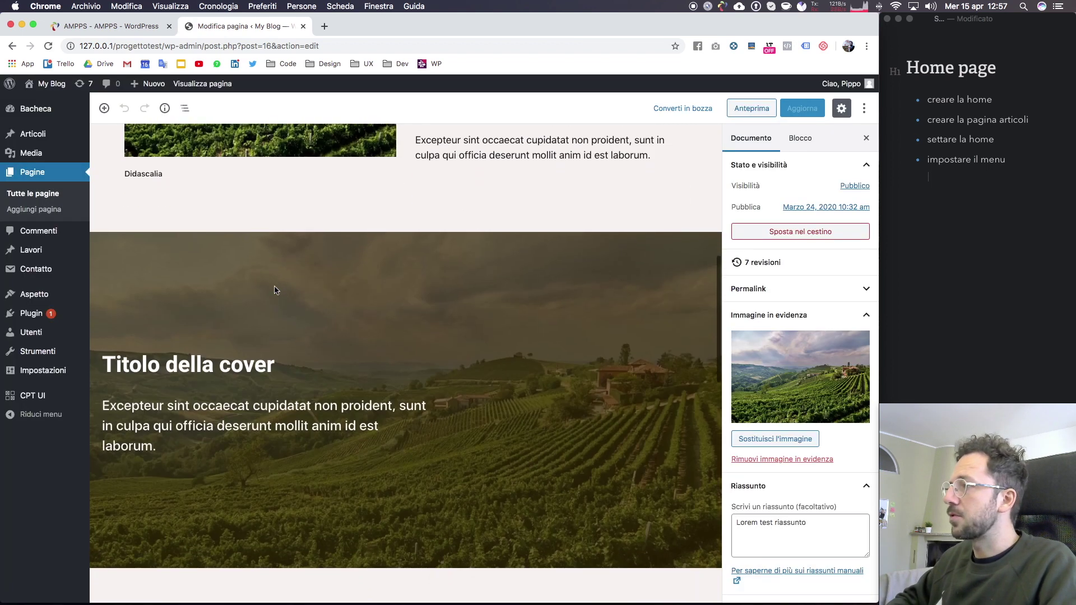
scroll(274, 290, "down", 4)
scroll(274, 290, "down", 2)
scroll(274, 285, "up", 7)
scroll(274, 285, "up", 4)
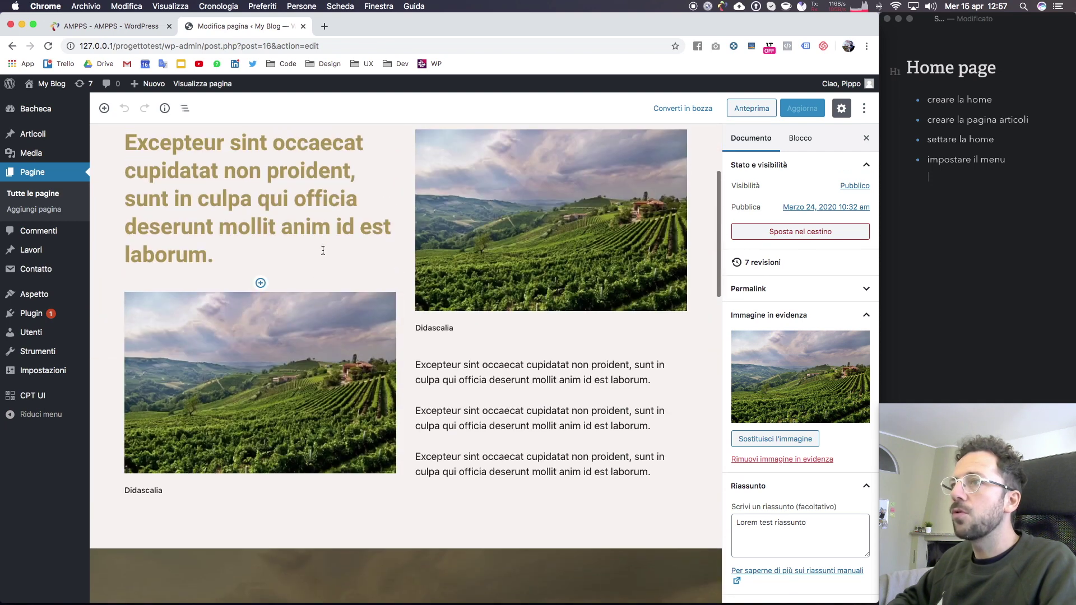
scroll(274, 283, "up", 3)
left_click(264, 317)
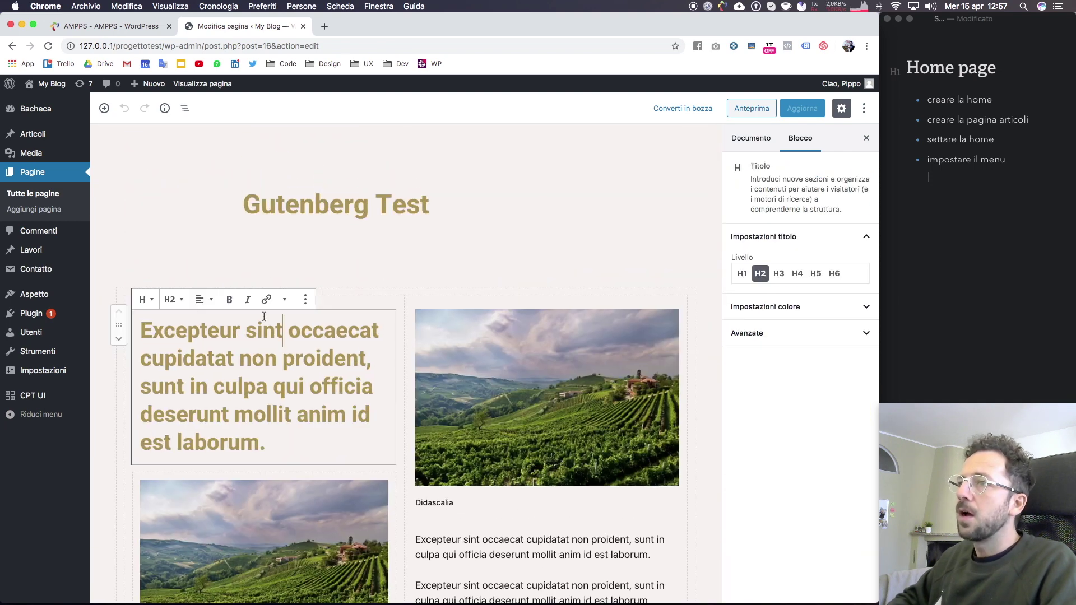
left_click(128, 303)
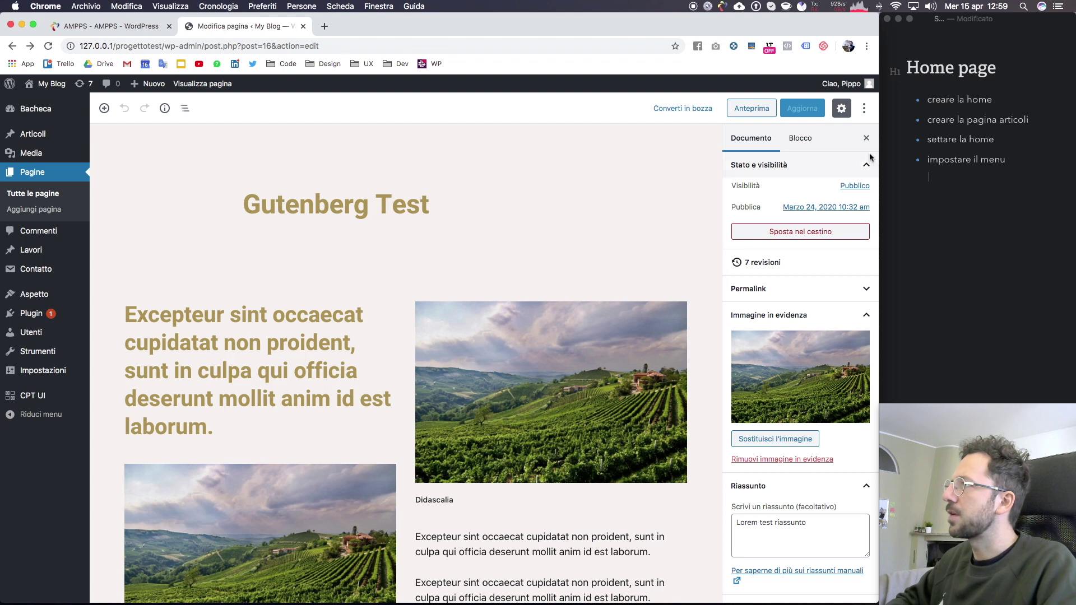
left_click(863, 115)
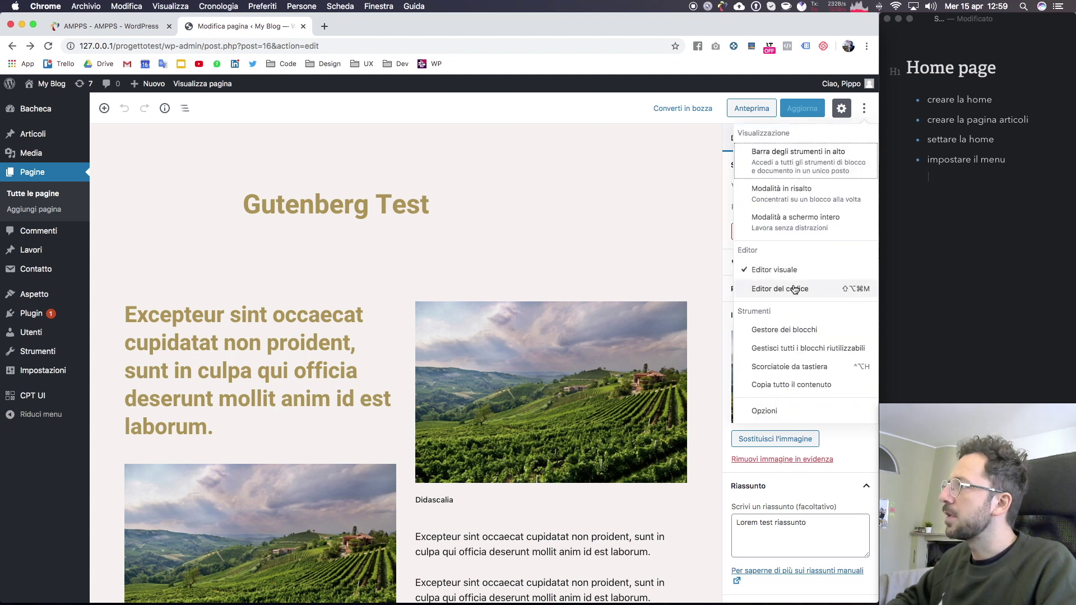
Show Gutenberg Test in the code editor, select all its block markup, and return to all pages.
left_click(794, 288)
left_click(287, 290)
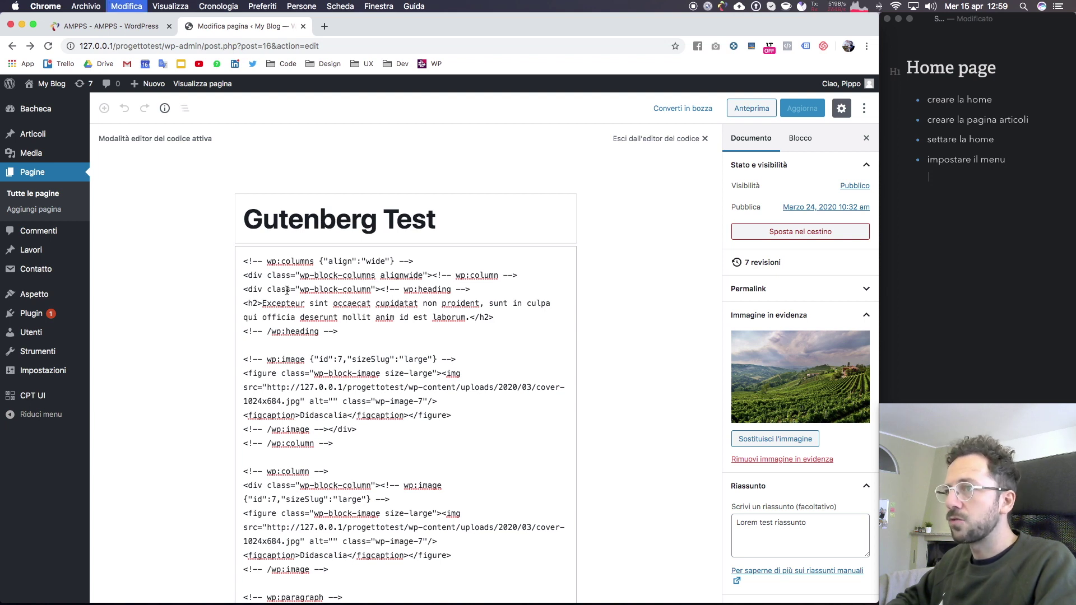
key("super+a")
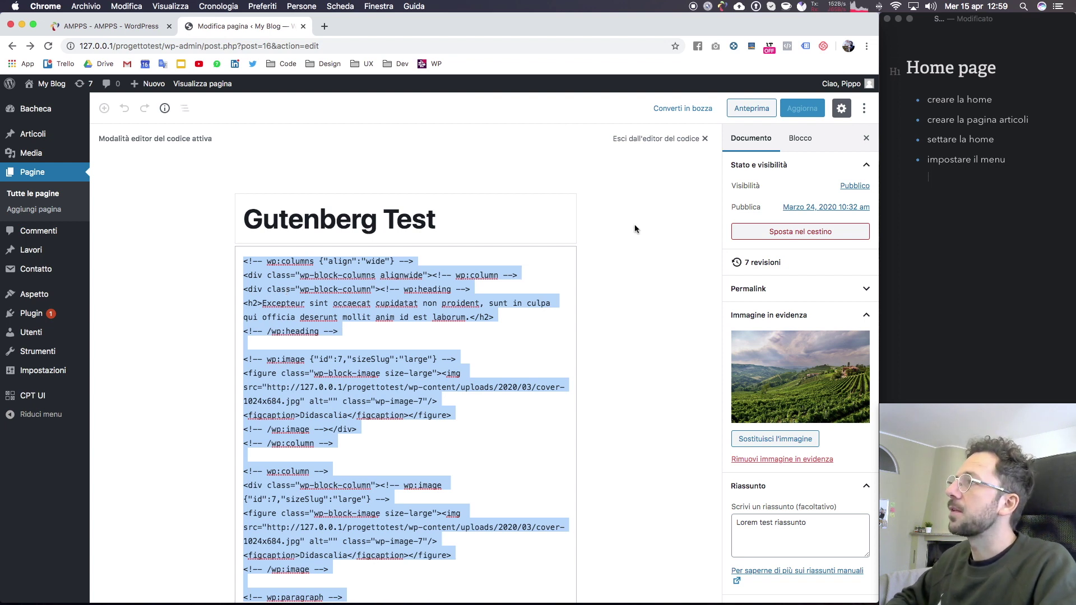
left_click(128, 205)
left_click(47, 194)
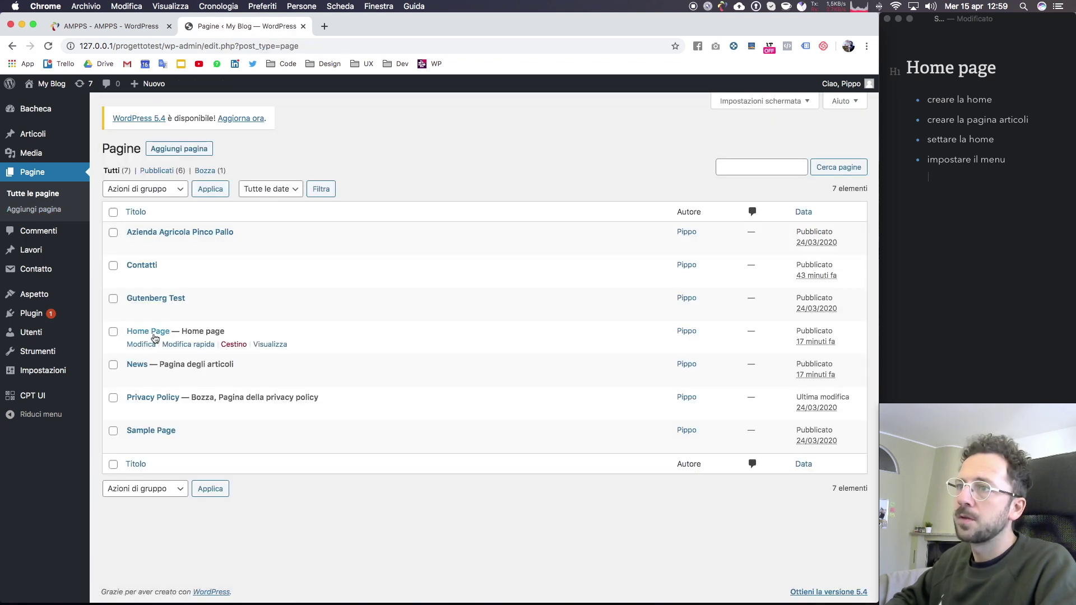
Paste the Gutenberg Test markup after the Home Page's columns code and return to the visual editor.
left_click(152, 331)
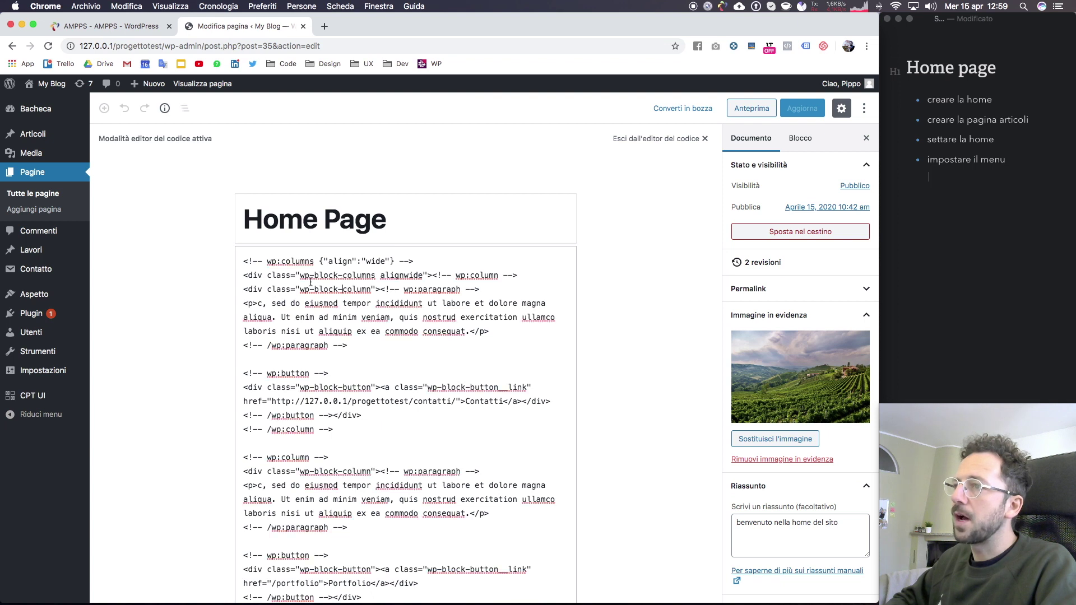
scroll(313, 281, "down", 3)
scroll(310, 281, "down", 2)
scroll(311, 282, "down", 3)
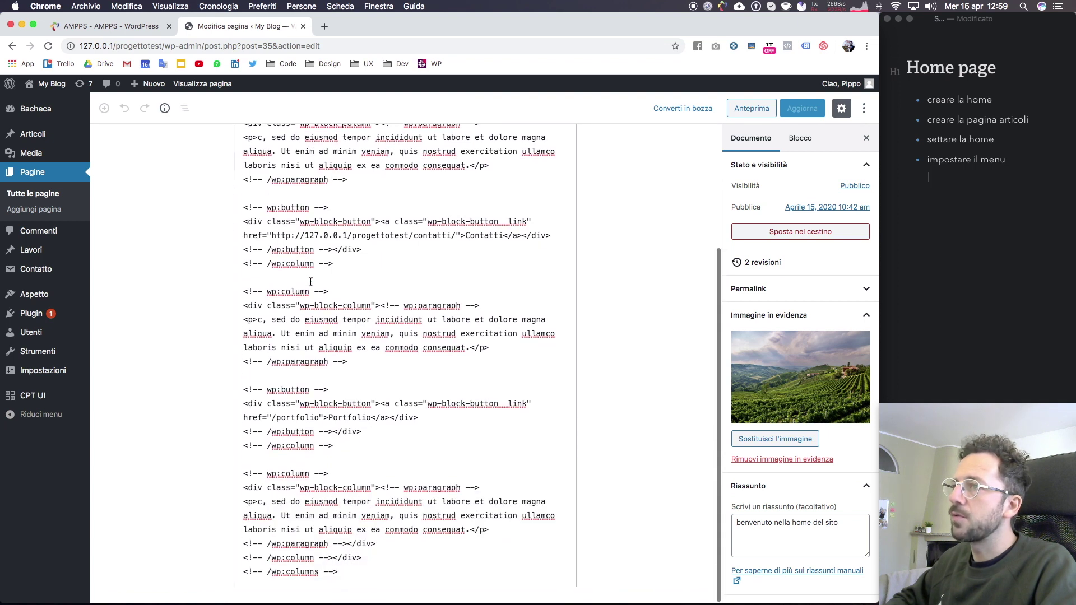
left_click(346, 569)
key("super+v")
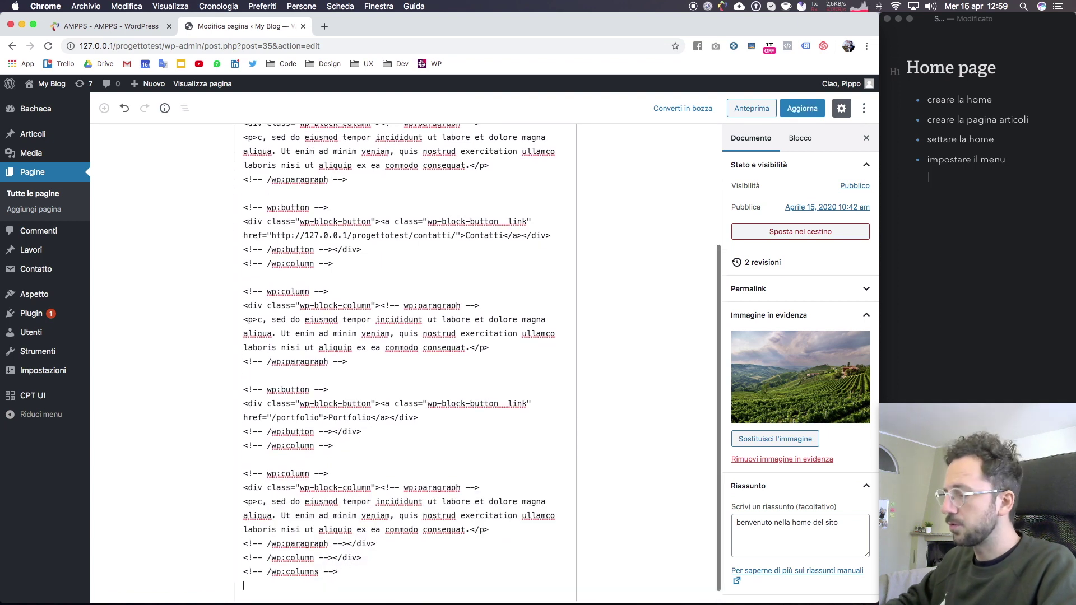
scroll(411, 475, "up", 15)
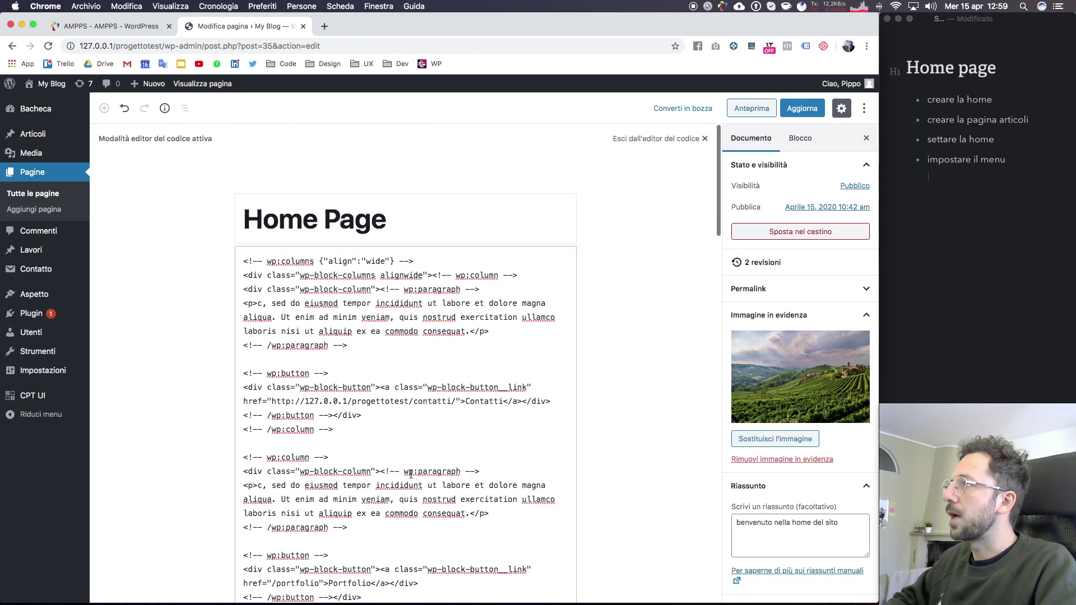
left_click(865, 108)
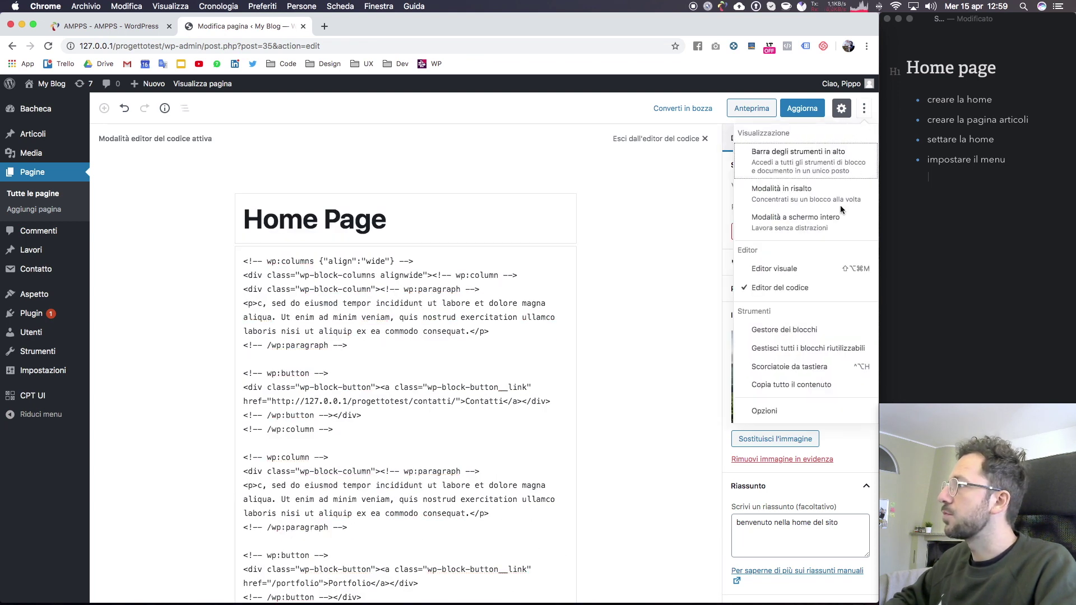
left_click(790, 270)
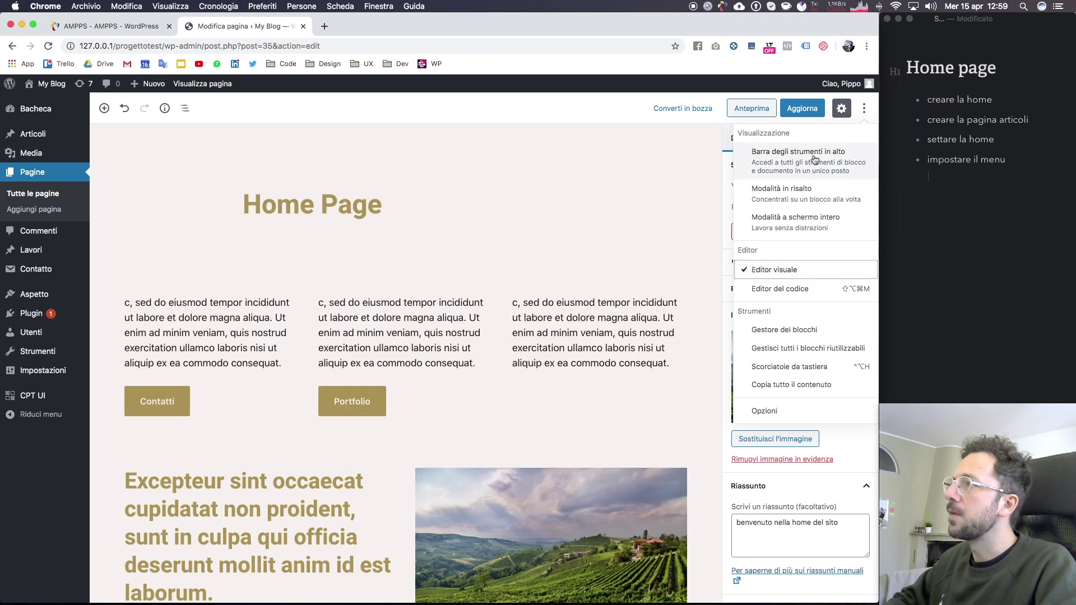
Update the Home Page and browse the live page's cover, button columns and Excepteur sections.
left_click(810, 109)
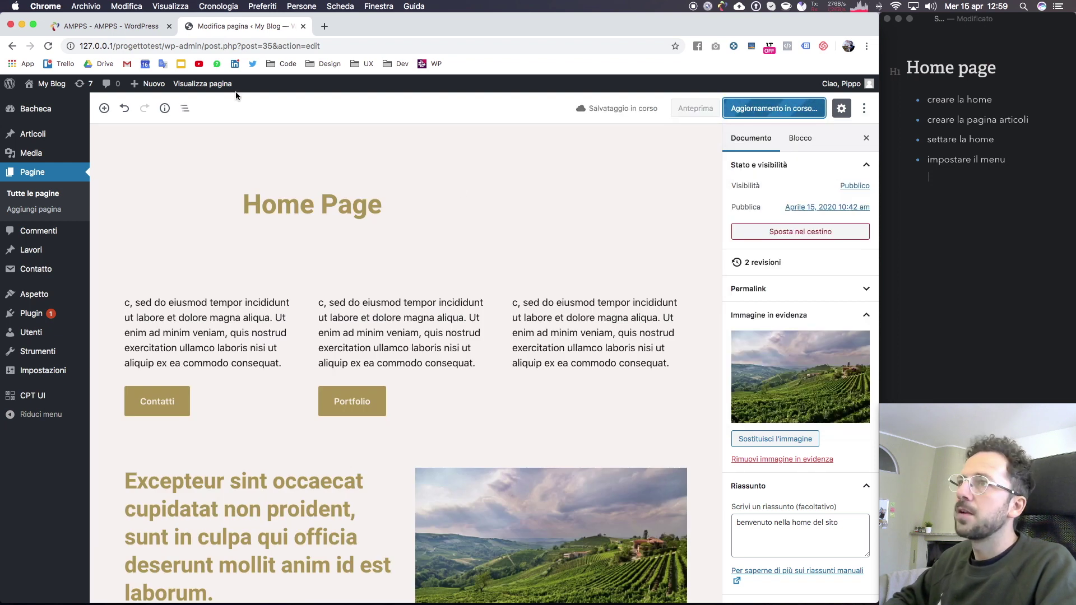
left_click(218, 84)
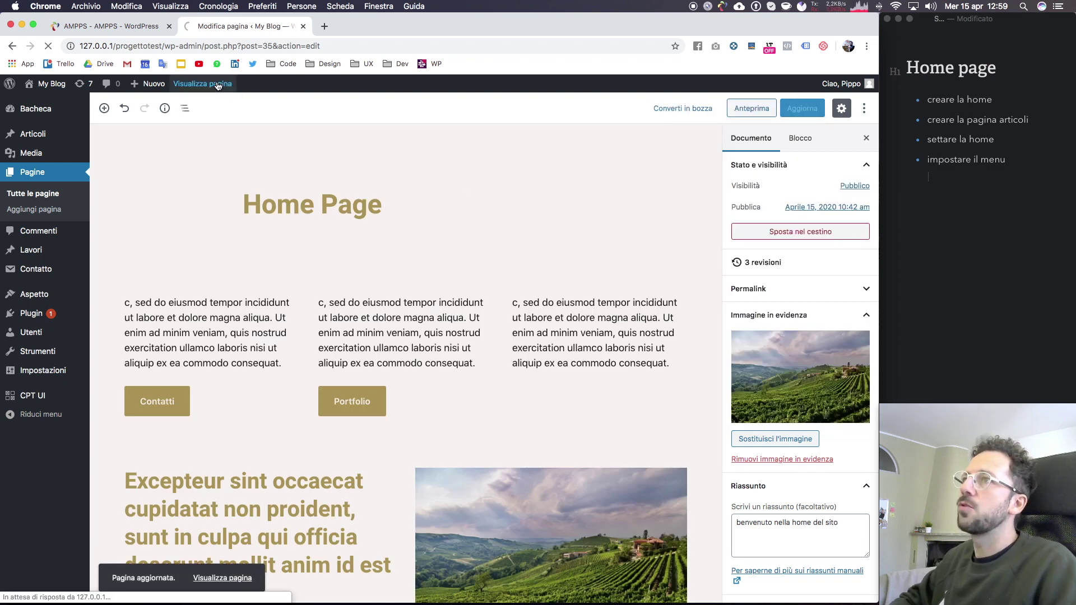
scroll(447, 208, "down", 2)
scroll(447, 208, "down", 5)
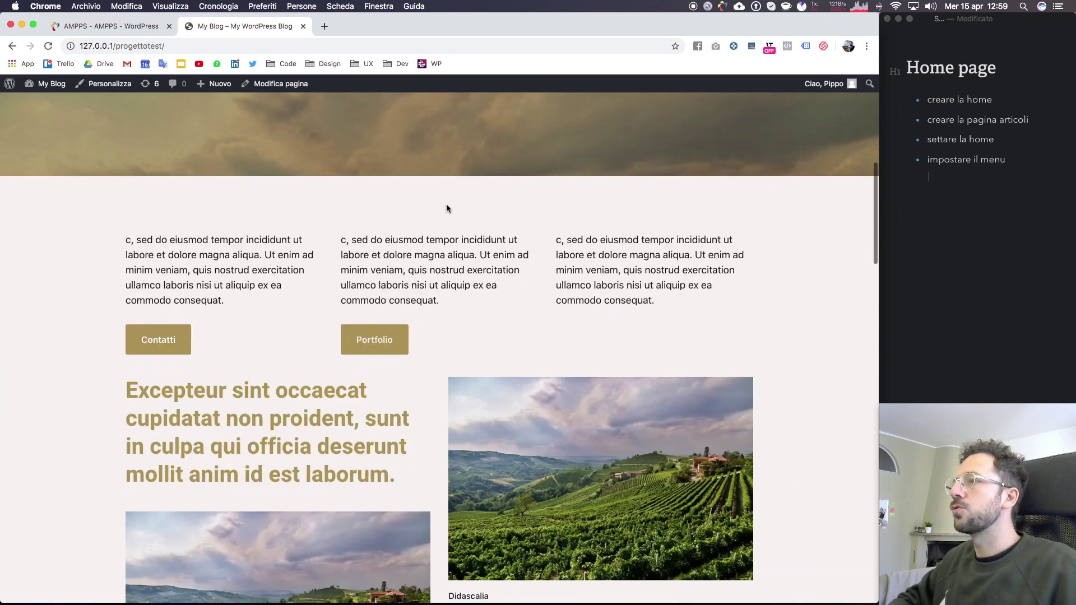
scroll(447, 207, "down", 4)
scroll(447, 207, "down", 3)
scroll(446, 207, "down", 4)
scroll(447, 208, "down", 5)
scroll(446, 207, "down", 5)
scroll(447, 208, "down", 4)
scroll(446, 208, "down", 3)
scroll(446, 208, "up", 10)
scroll(446, 208, "up", 5)
scroll(446, 208, "up", 10)
scroll(447, 207, "up", 3)
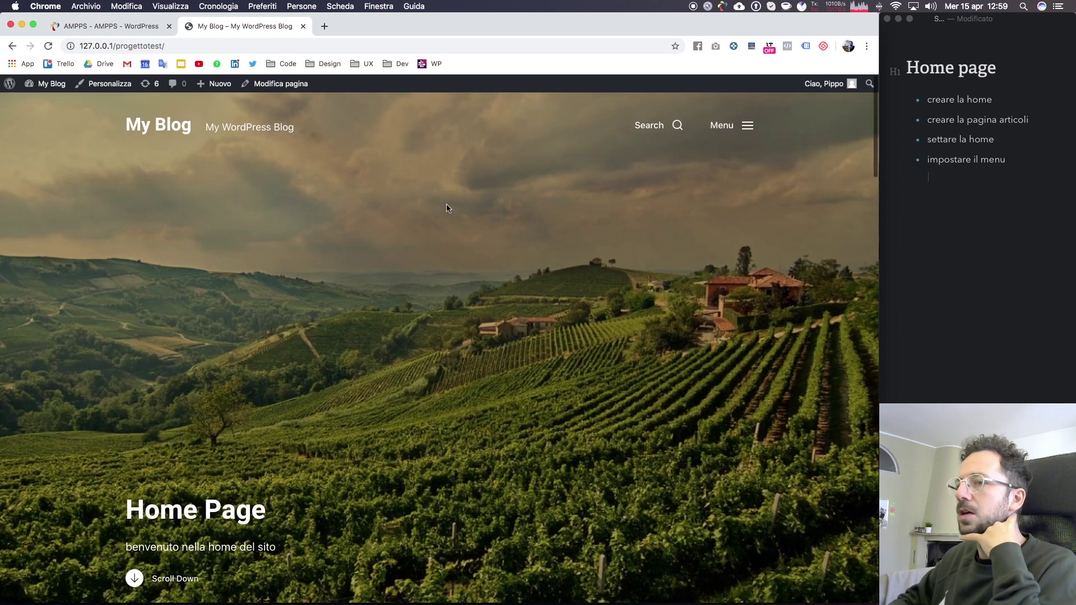
scroll(447, 208, "down", 1)
scroll(447, 208, "down", 3)
scroll(447, 208, "down", 3)
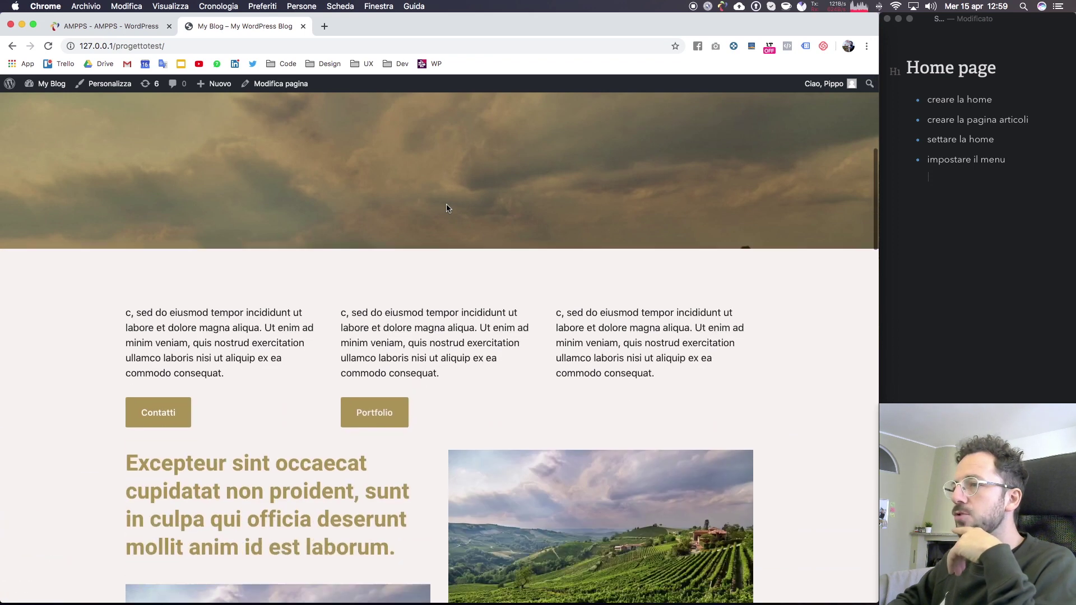
scroll(447, 207, "down", 3)
scroll(446, 208, "down", 1)
scroll(446, 208, "down", 1)
scroll(446, 208, "down", 3)
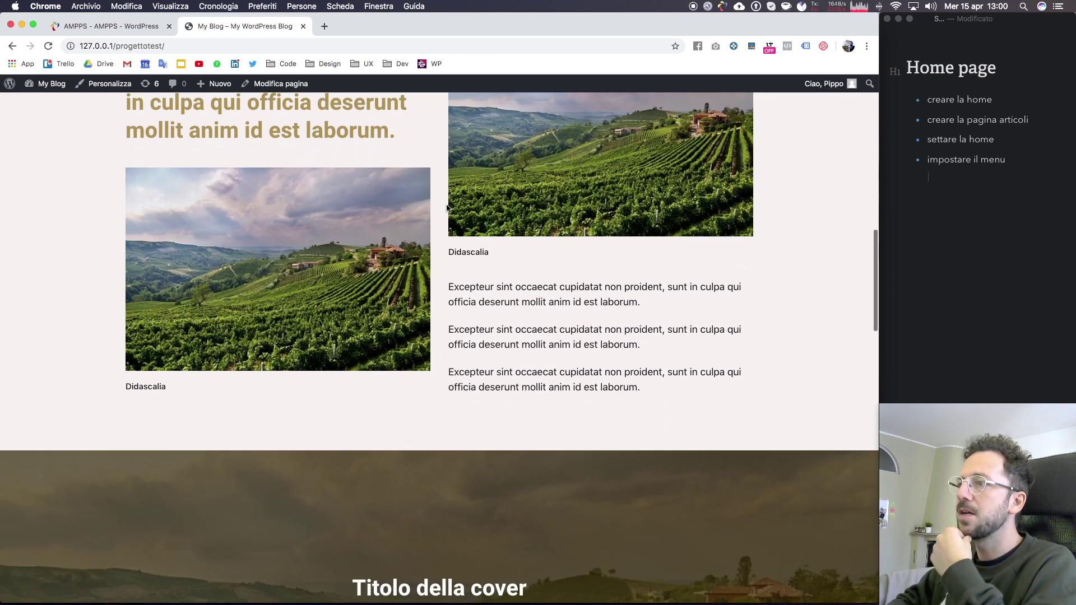
scroll(447, 208, "down", 3)
scroll(447, 208, "down", 4)
scroll(446, 208, "down", 2)
scroll(447, 208, "down", 4)
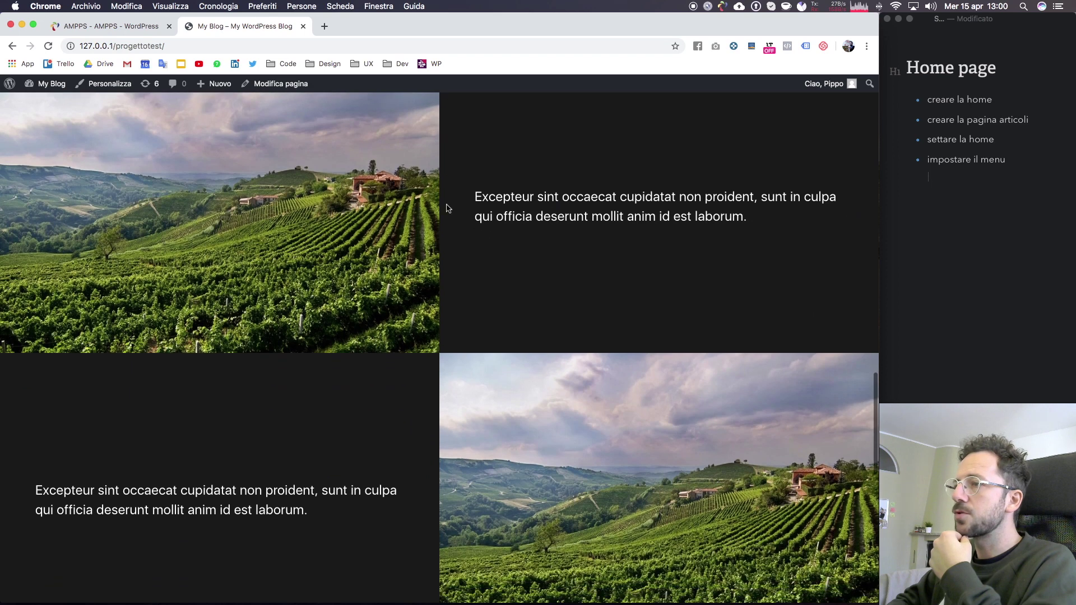
scroll(447, 208, "down", 3)
scroll(447, 208, "down", 2)
scroll(446, 208, "up", 5)
scroll(447, 208, "up", 10)
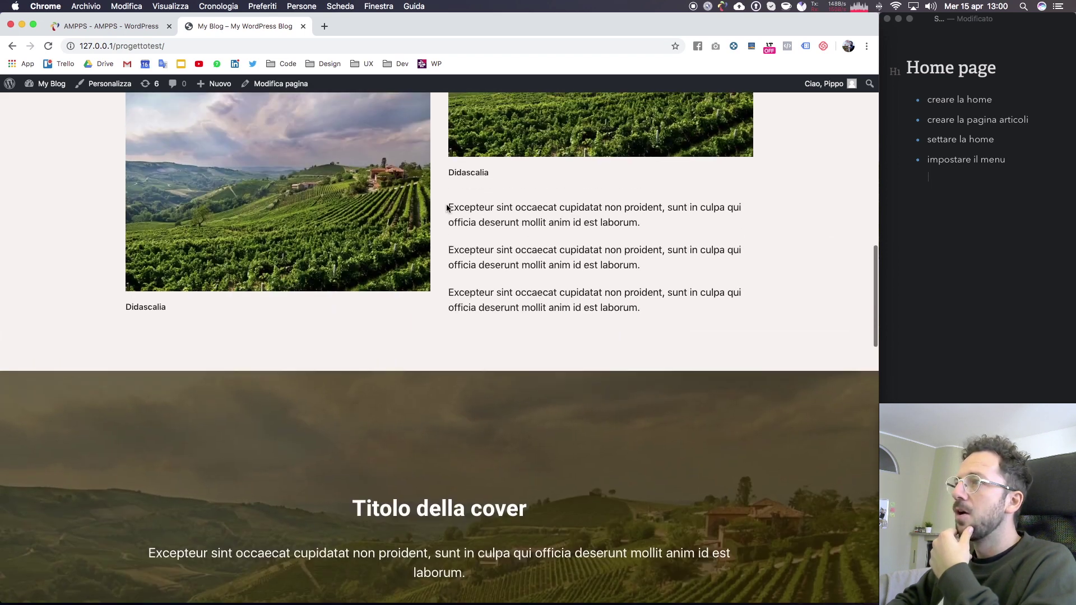
scroll(447, 208, "up", 3)
scroll(446, 208, "up", 1)
scroll(446, 208, "up", 6)
scroll(447, 208, "up", 1)
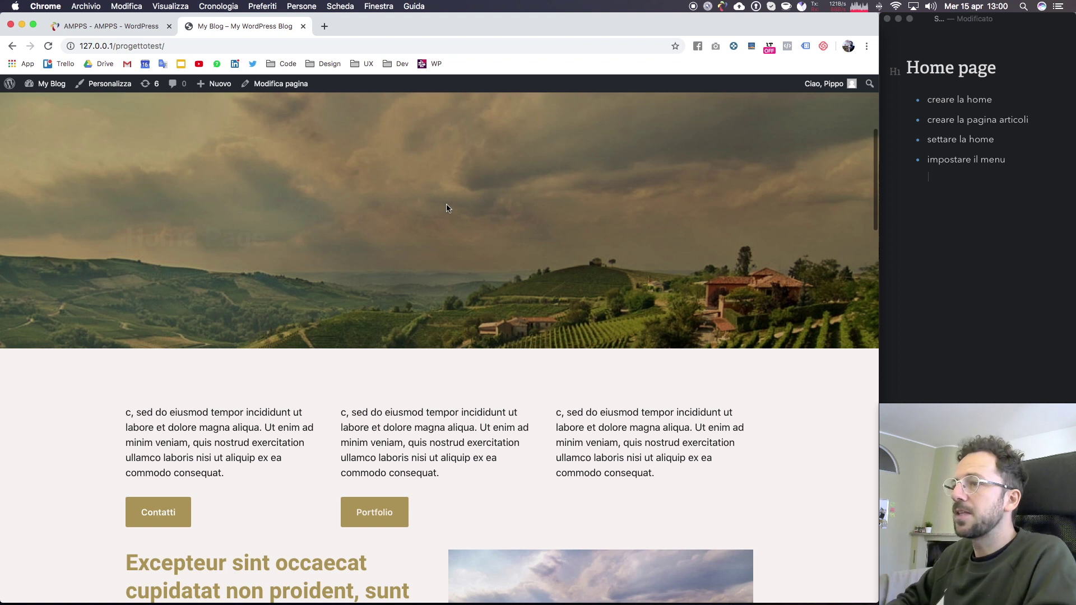
scroll(446, 208, "down", 2)
scroll(447, 208, "down", 1)
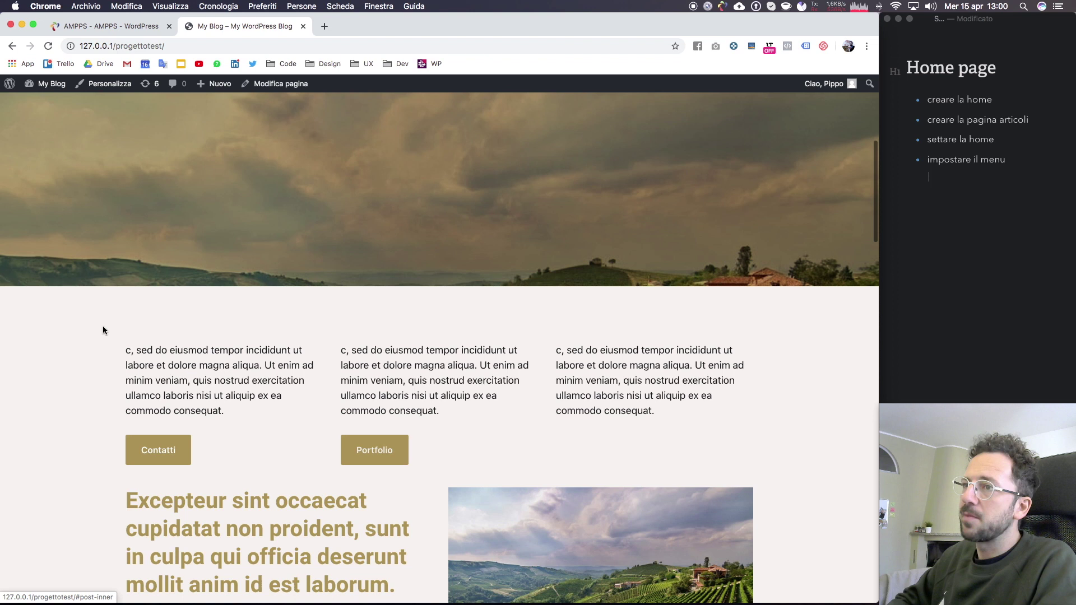
Back in the Home Page editor, insert a Separatore block found by searching 'sep'.
left_click(282, 86)
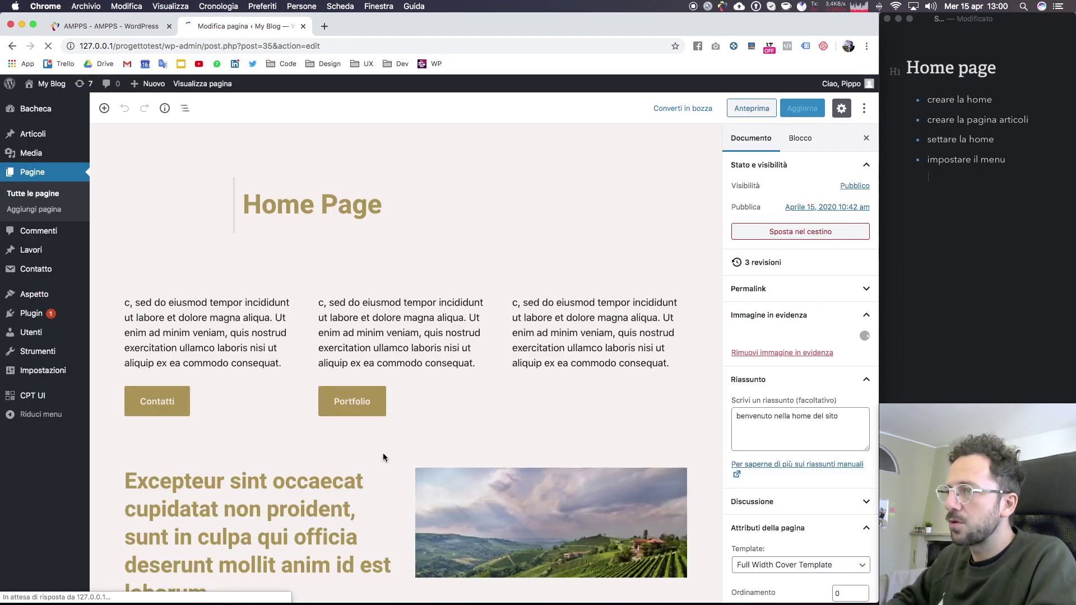
left_click(392, 347)
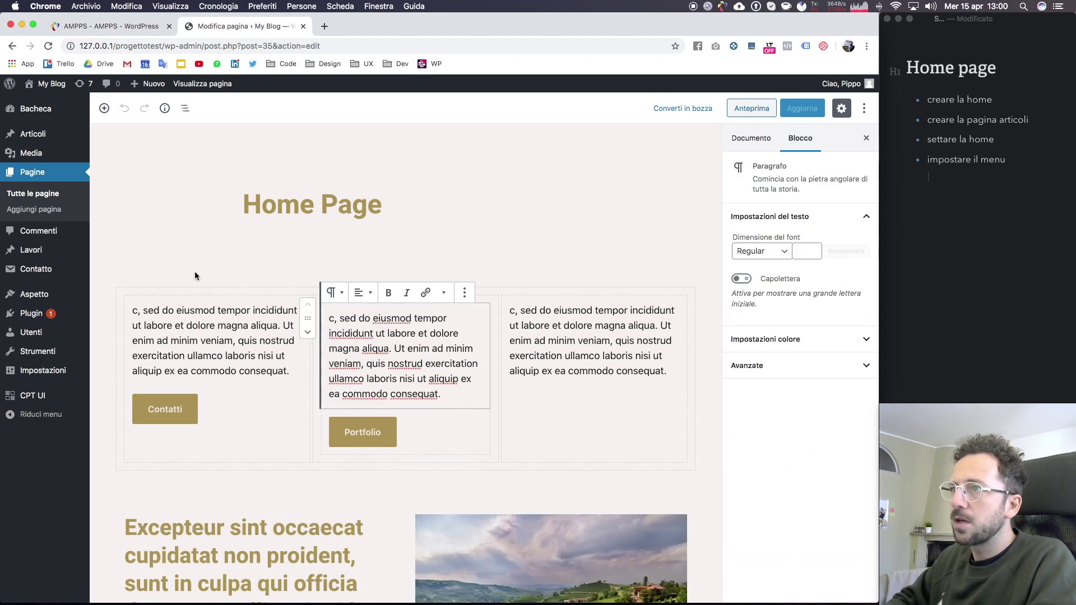
left_click(279, 270)
left_click(105, 108)
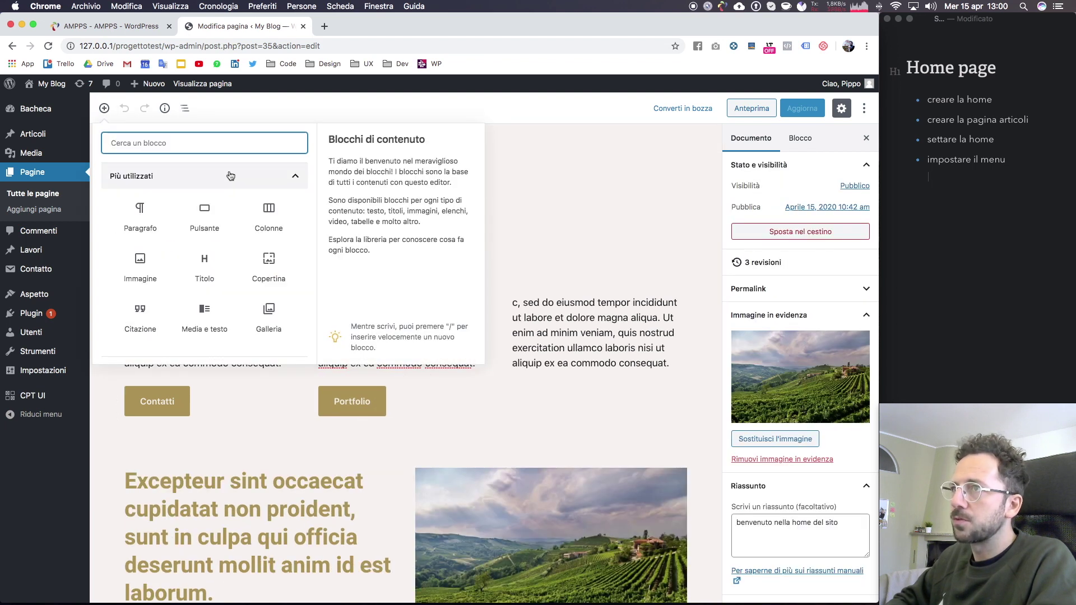
type("sep")
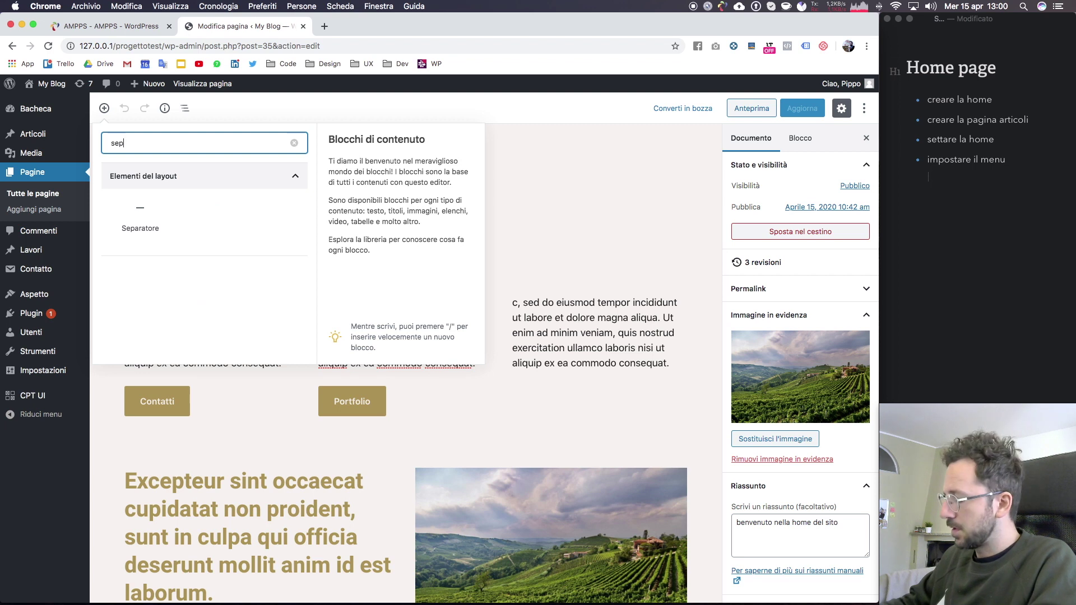
left_click(140, 216)
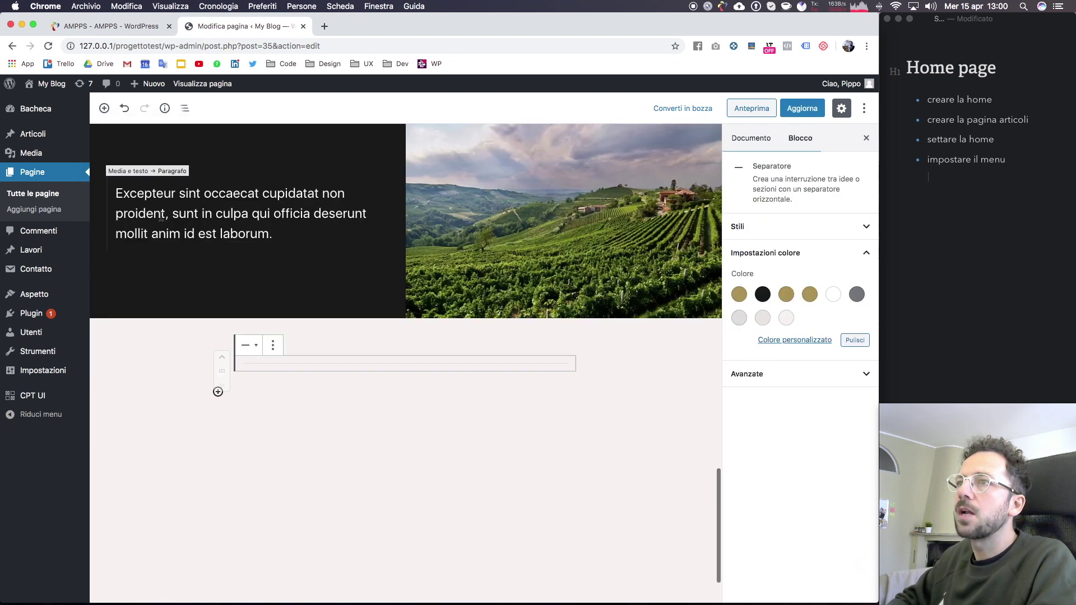
Move the separator up until it sits just below the Contatti/Portfolio columns.
scroll(384, 336, "up", 1)
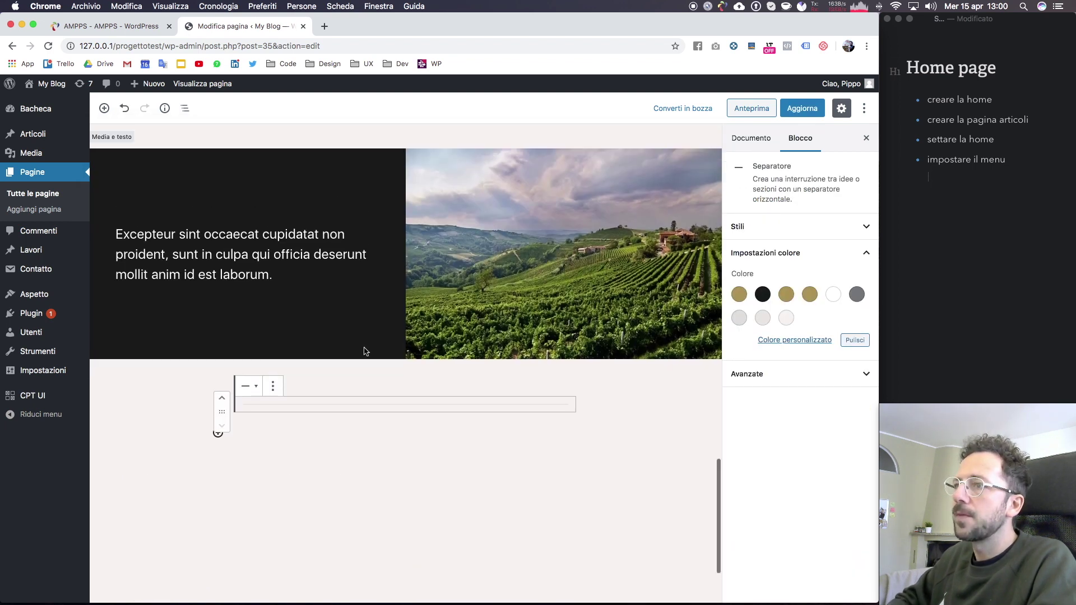
left_click(221, 398)
left_click(222, 398)
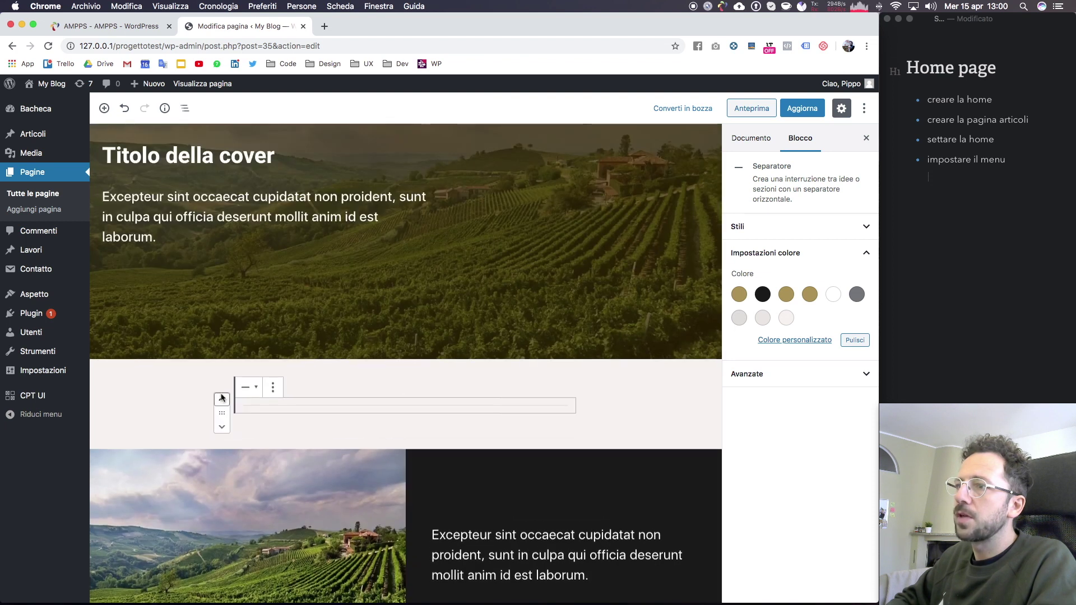
left_click(222, 397)
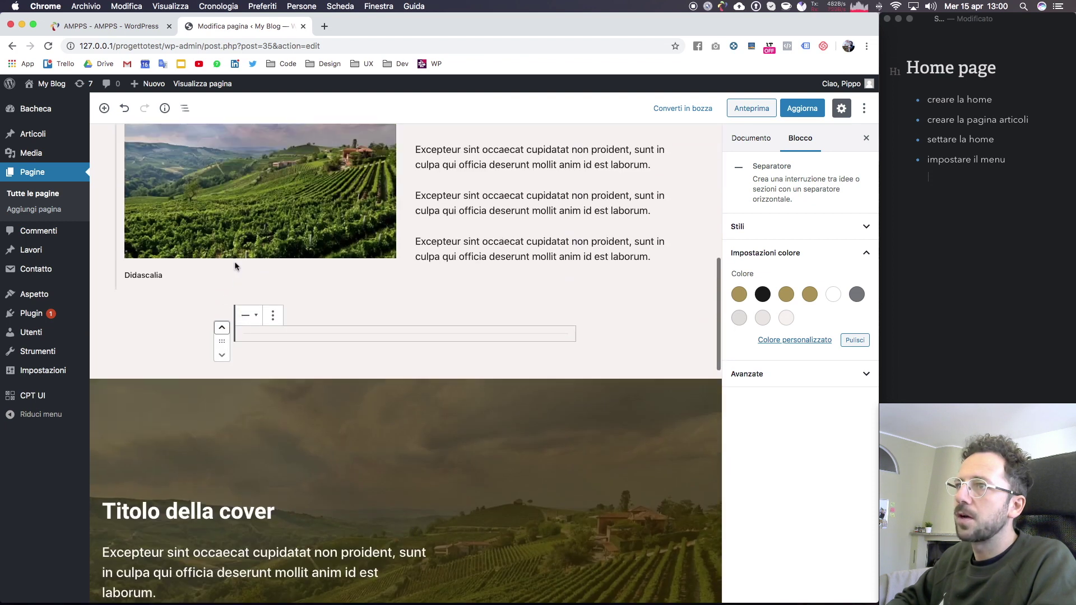
left_click(222, 332)
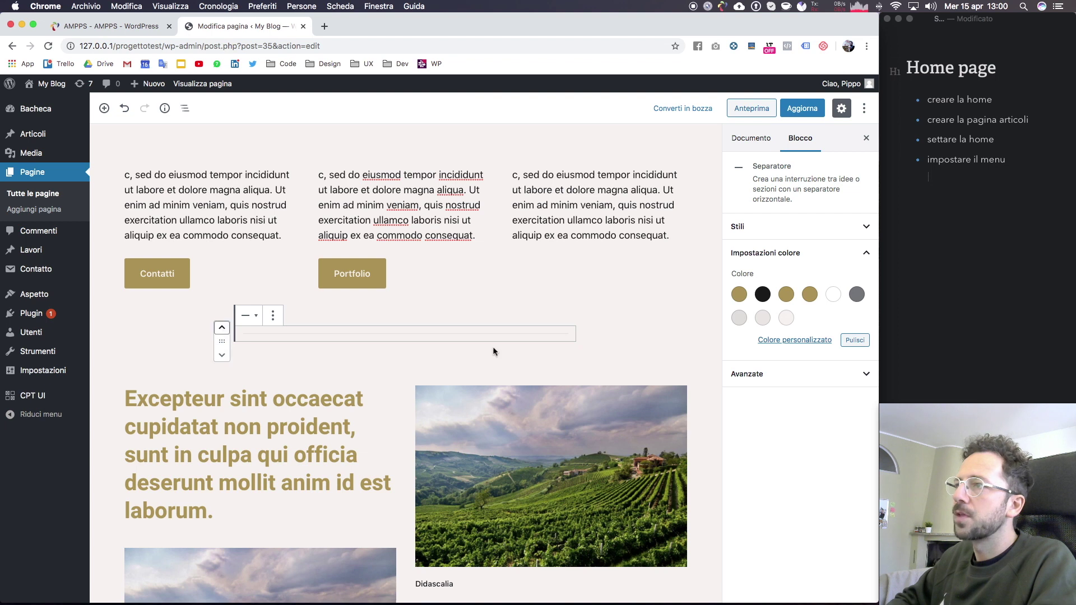
scroll(557, 334, "up", 2)
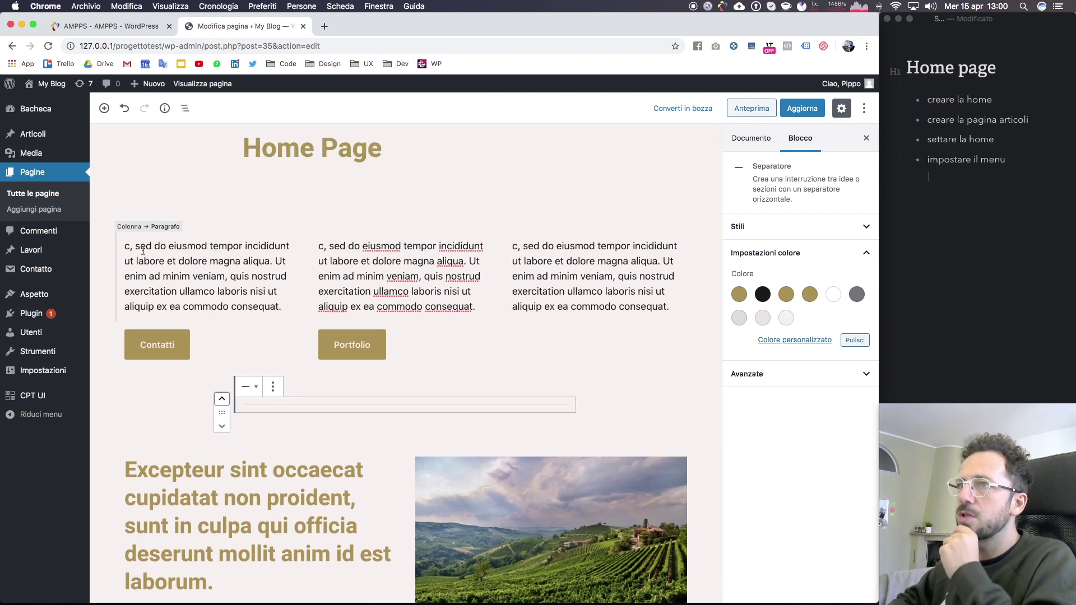
Add an H3 heading 'Titolo' above the first column's paragraph.
left_click(143, 251)
left_click(195, 280)
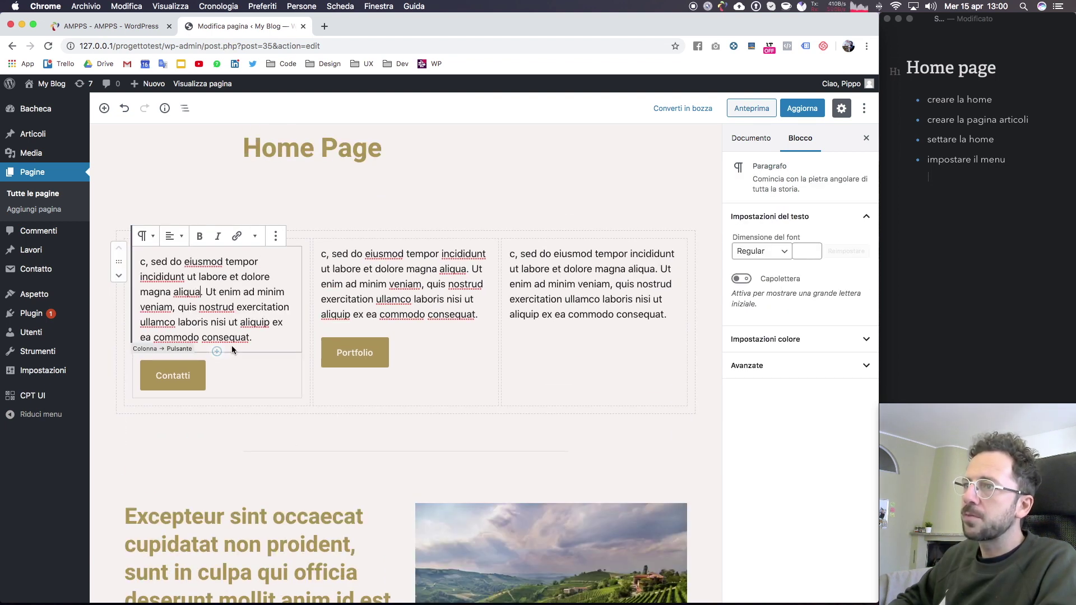
left_click(216, 351)
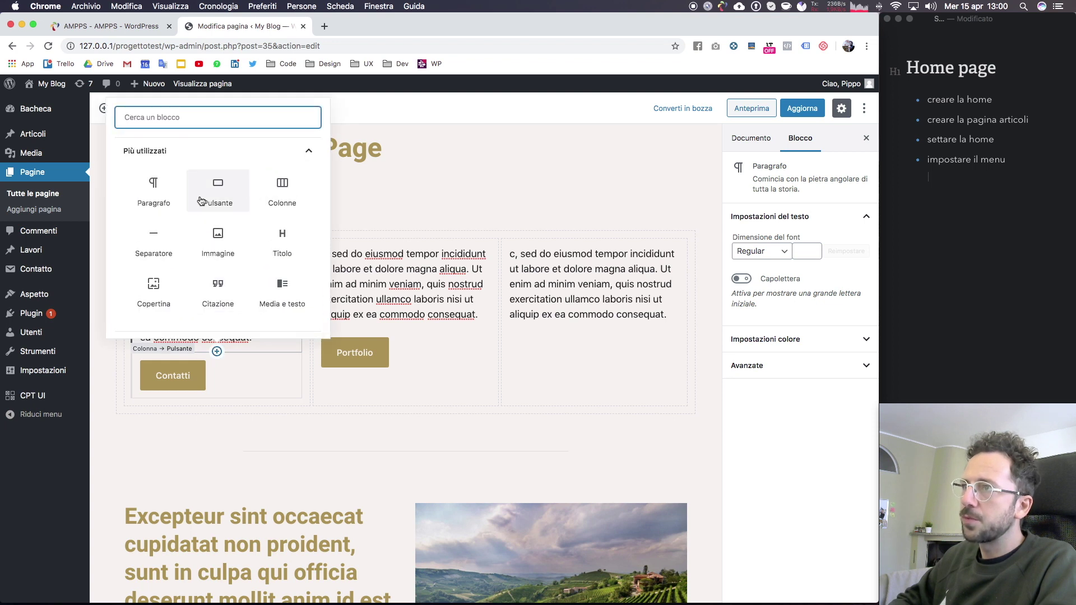
left_click(284, 242)
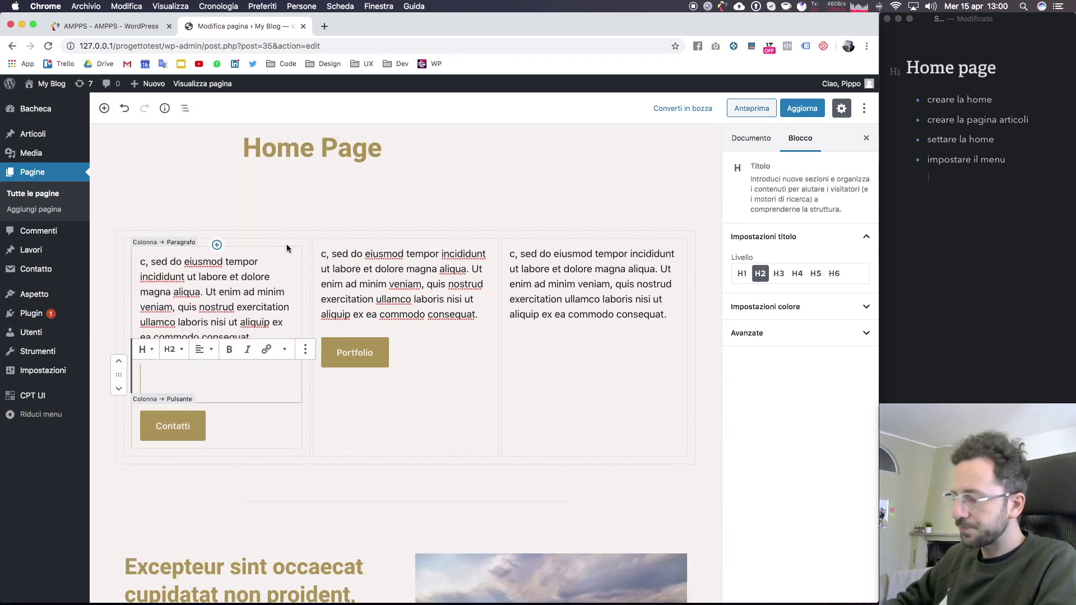
scroll(287, 243, "down", 2)
type("Titolo")
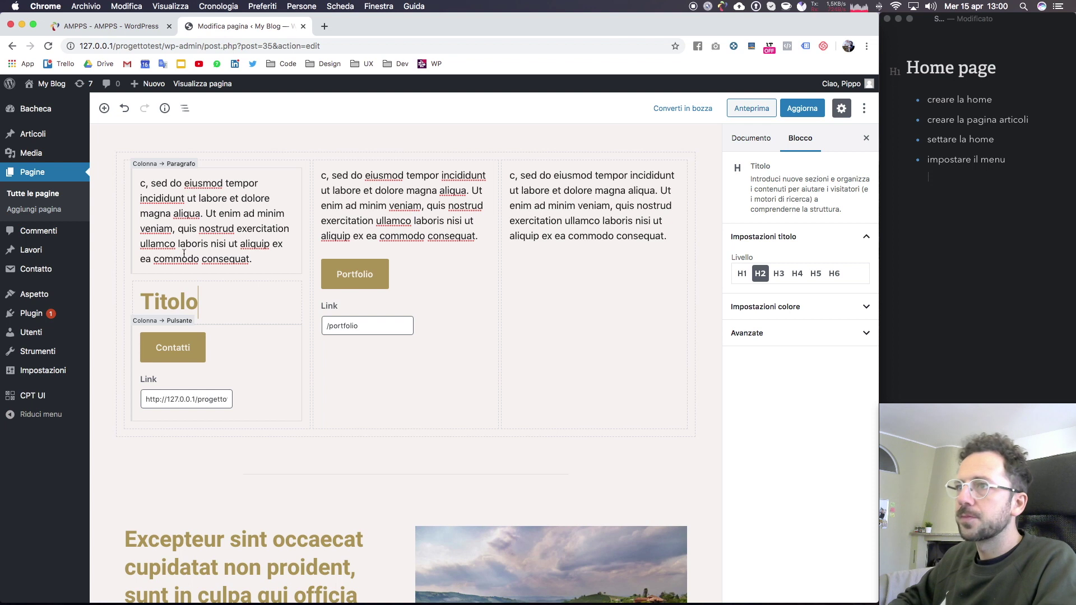
left_click(118, 282)
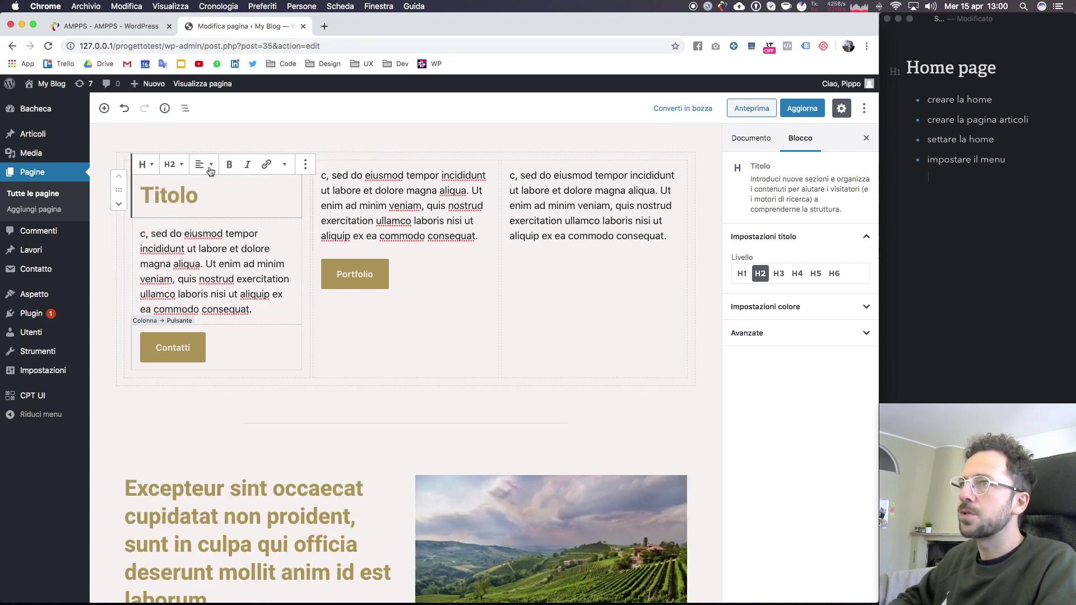
left_click(181, 166)
left_click(164, 117)
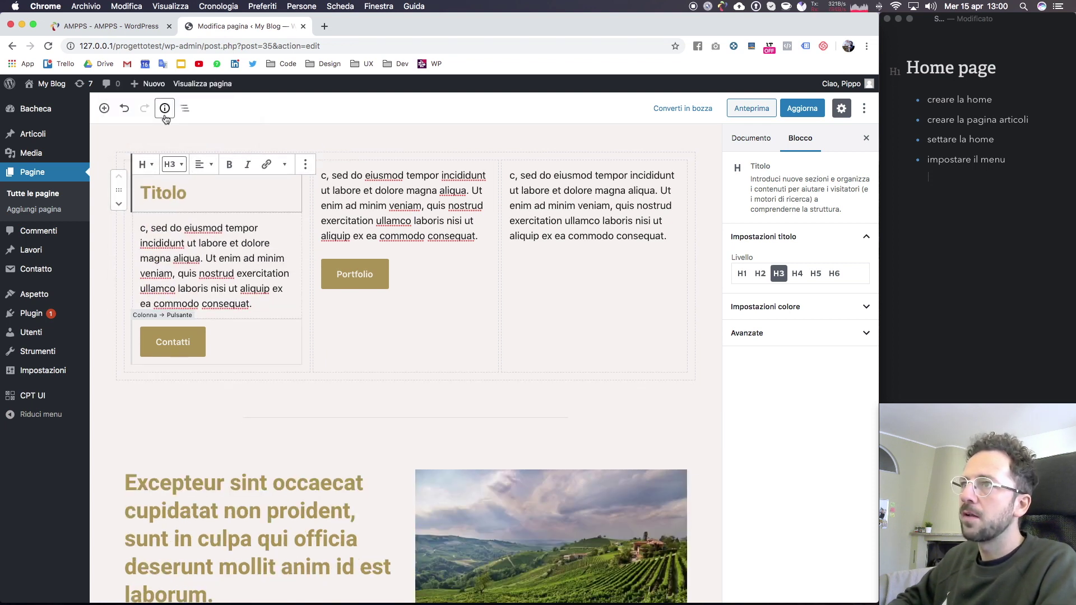
Duplicate the Titolo heading into the second and third columns.
left_click(305, 164)
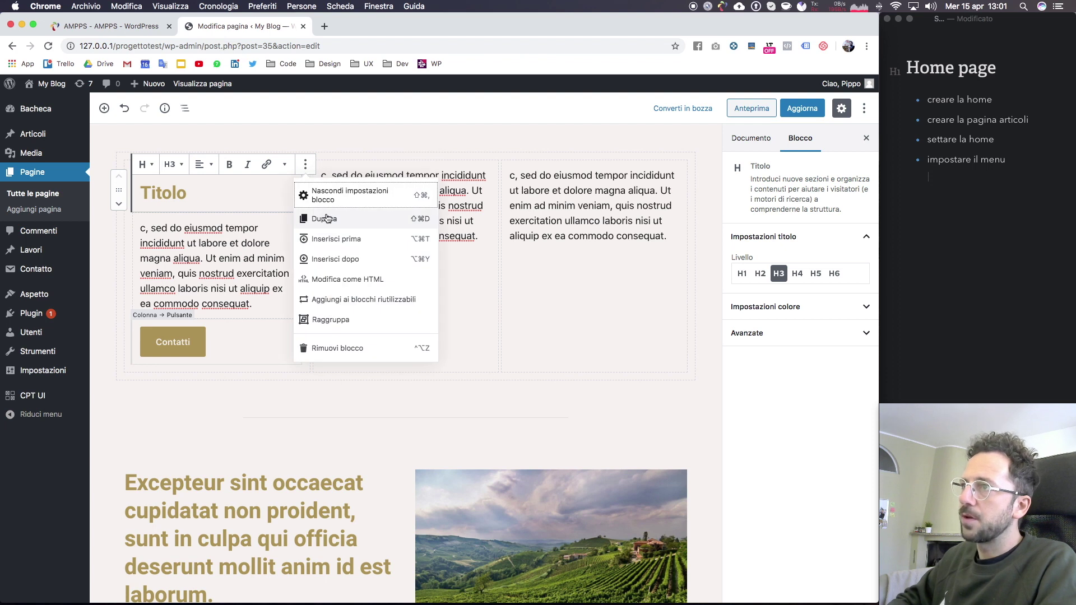
left_click(328, 219)
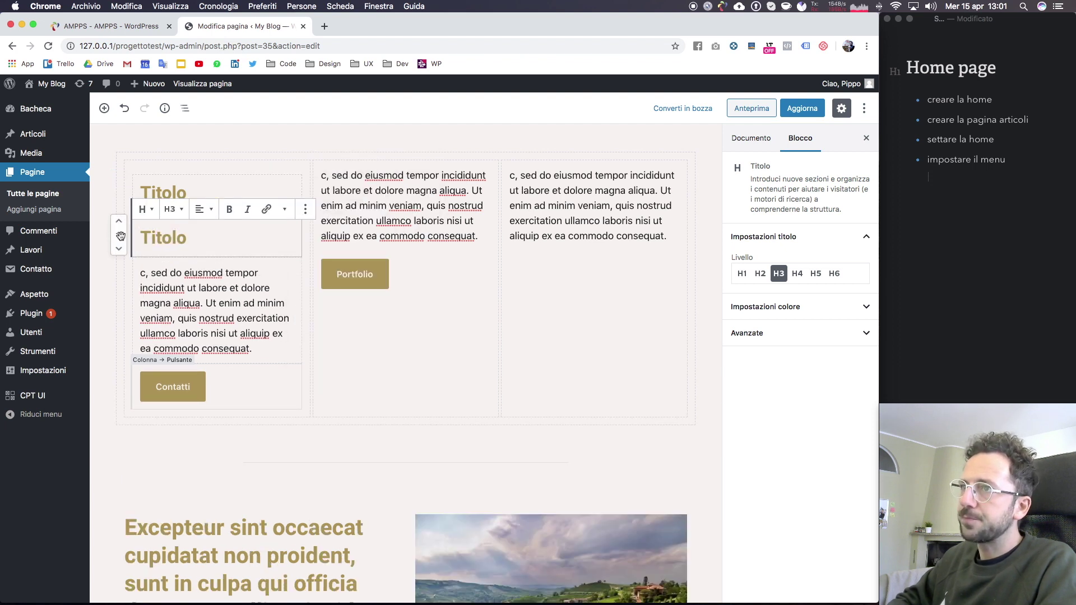
left_click_drag(121, 235, 343, 168)
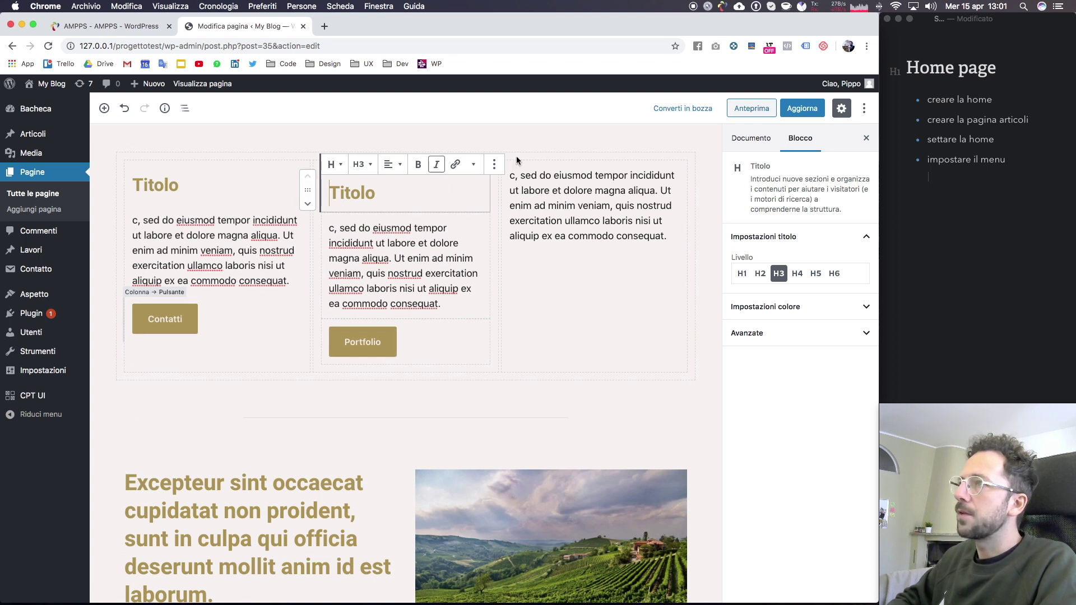
left_click(494, 164)
left_click(508, 218)
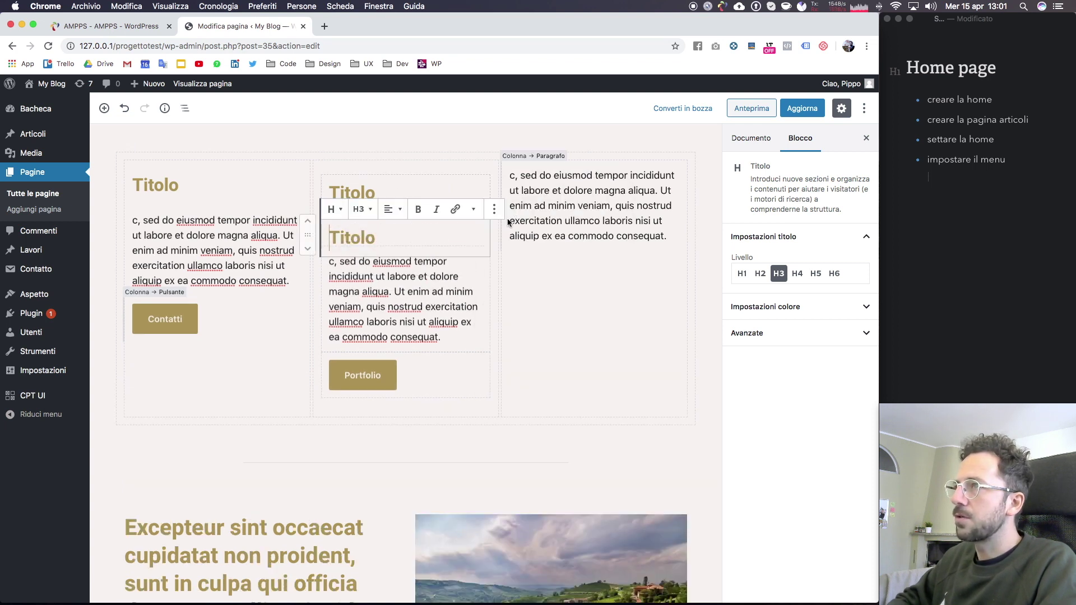
left_click_drag(307, 236, 521, 174)
Copy the Portfolio button into the third column and update the page.
left_click(352, 338)
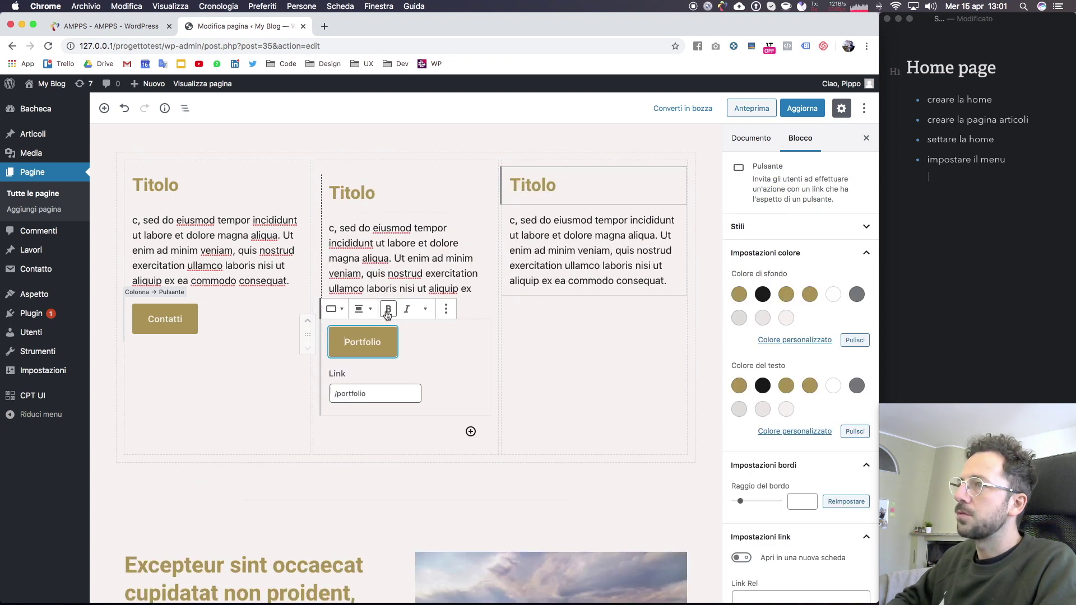
left_click(446, 308)
left_click(471, 363)
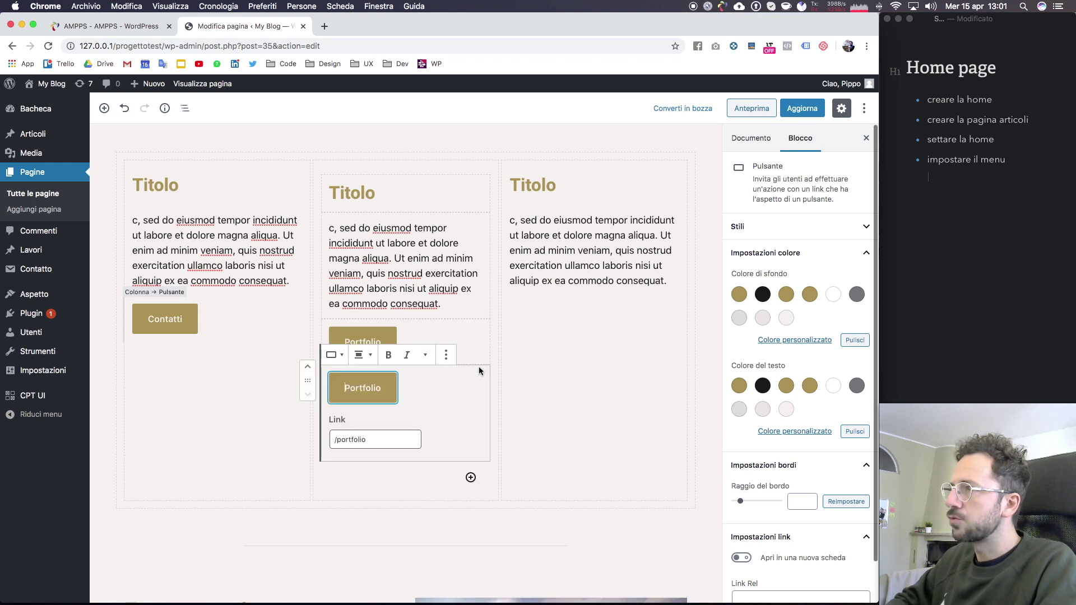
left_click_drag(309, 379, 519, 287)
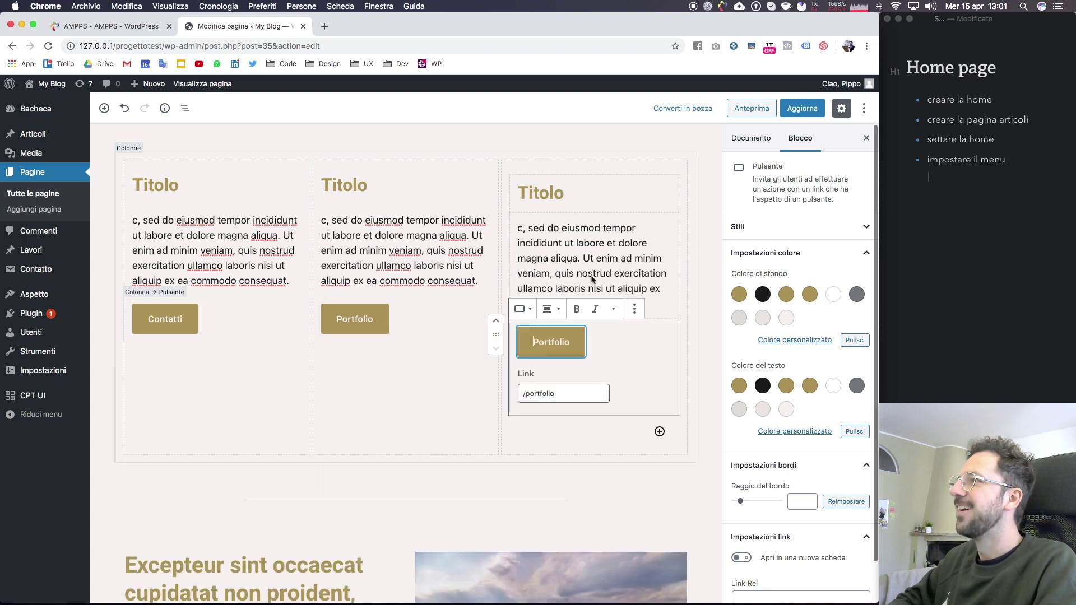
left_click(802, 110)
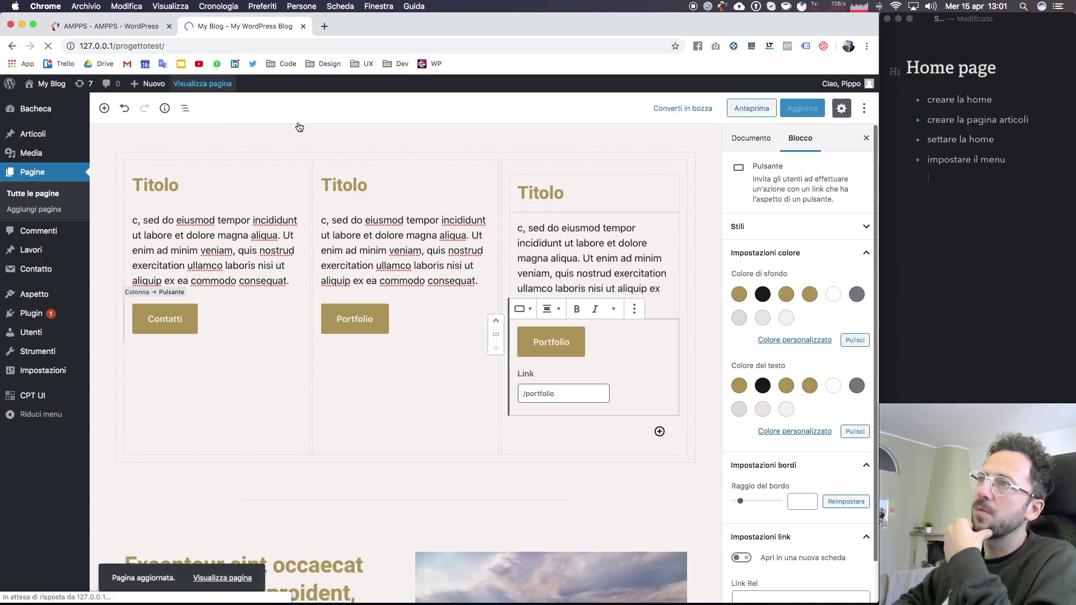
Scroll the live Home Page to check the three Titolo columns and buttons, then return to the top.
scroll(444, 196, "down", 3)
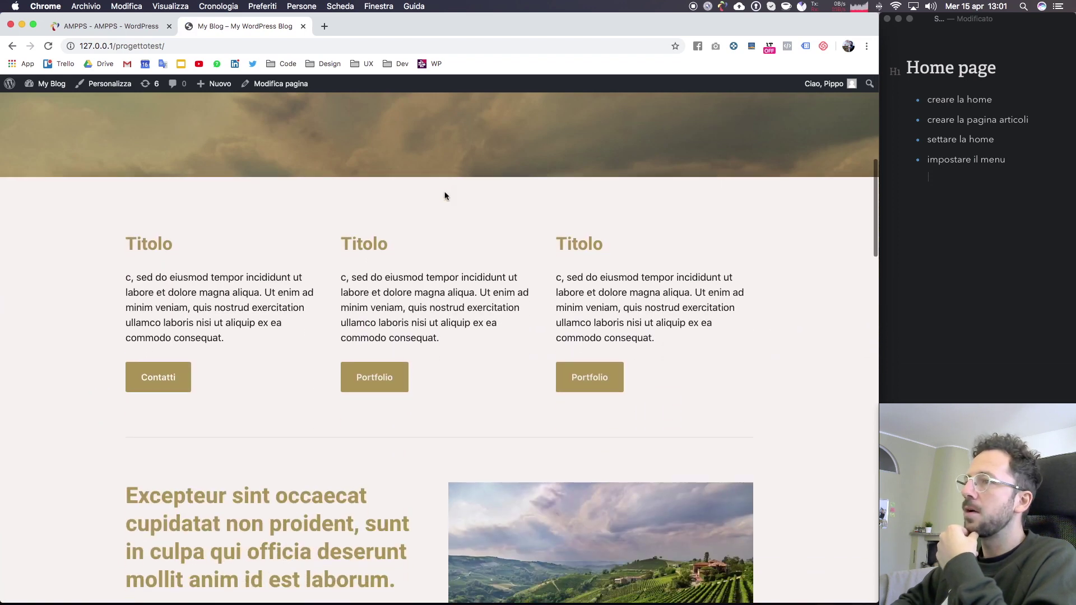
scroll(444, 195, "down", 3)
scroll(445, 195, "down", 5)
scroll(444, 196, "down", 5)
scroll(445, 195, "down", 4)
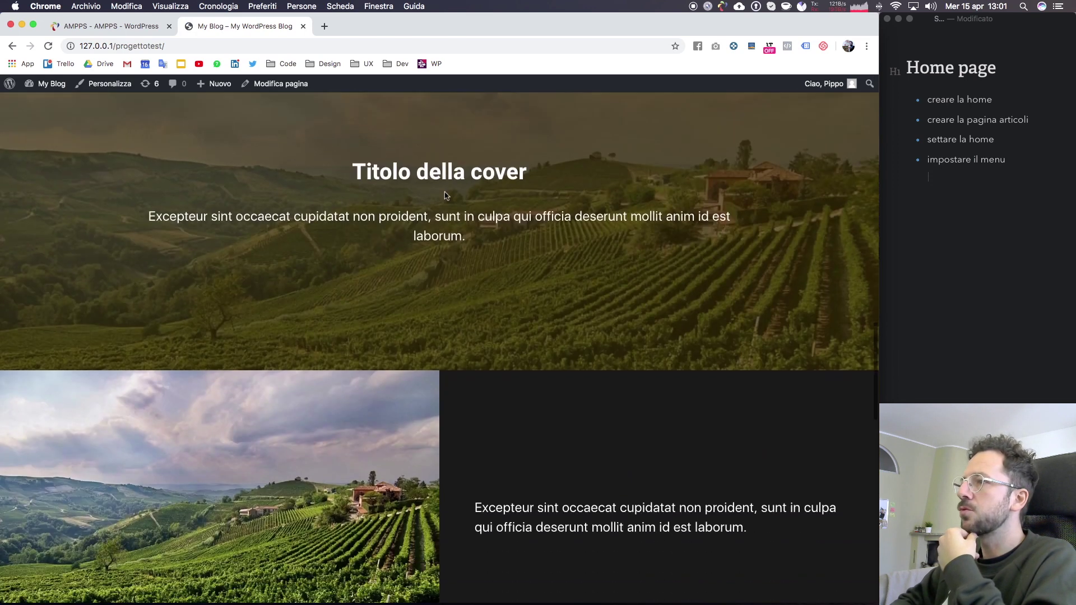
scroll(445, 195, "down", 5)
scroll(445, 196, "down", 2)
scroll(445, 196, "down", 3)
scroll(445, 195, "up", 3)
scroll(445, 196, "up", 5)
scroll(445, 196, "up", 5)
scroll(445, 195, "up", 4)
scroll(445, 196, "up", 5)
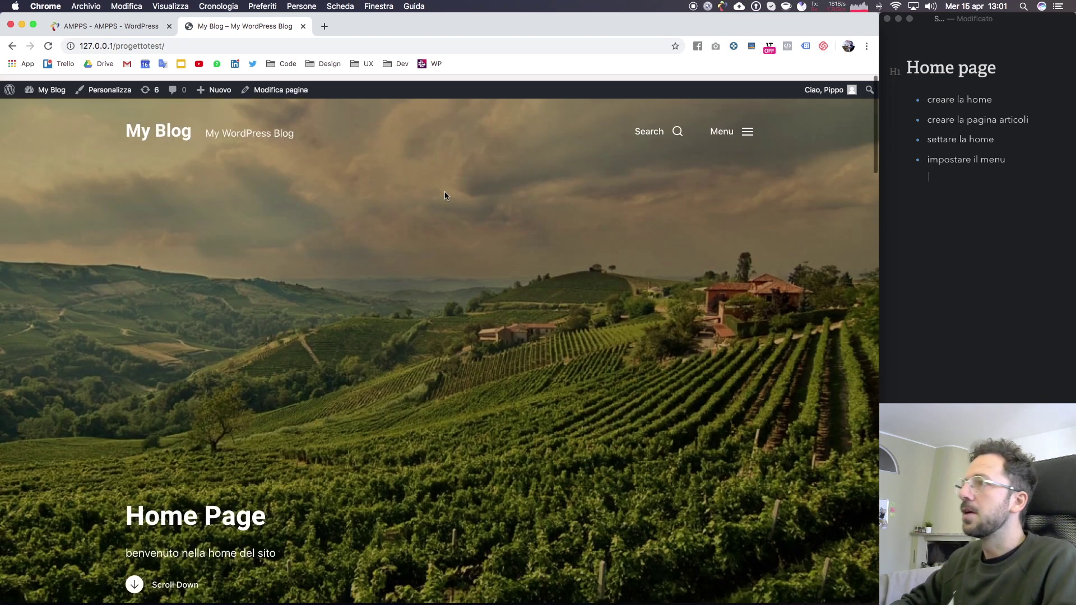